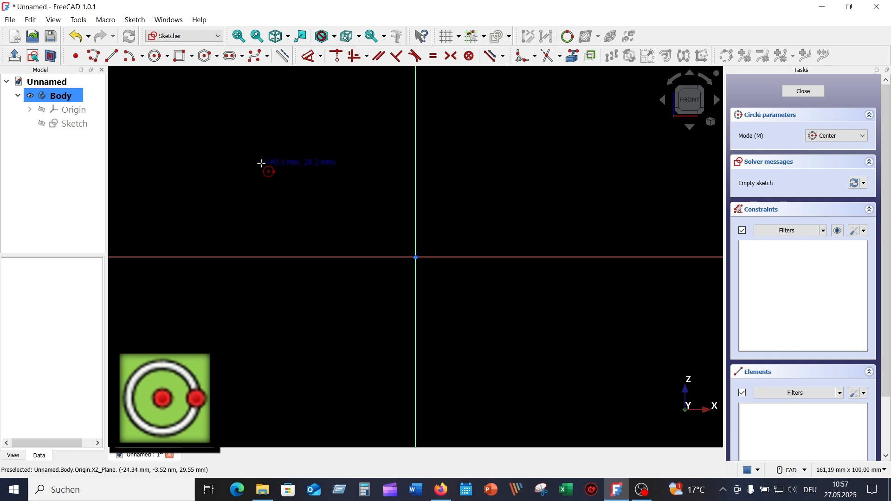
Step: Draw a center-point circle with a 30 mm diameter in the sketch's upper-left quadrant
{"action": "left_click", "coordinate": [257, 164]}
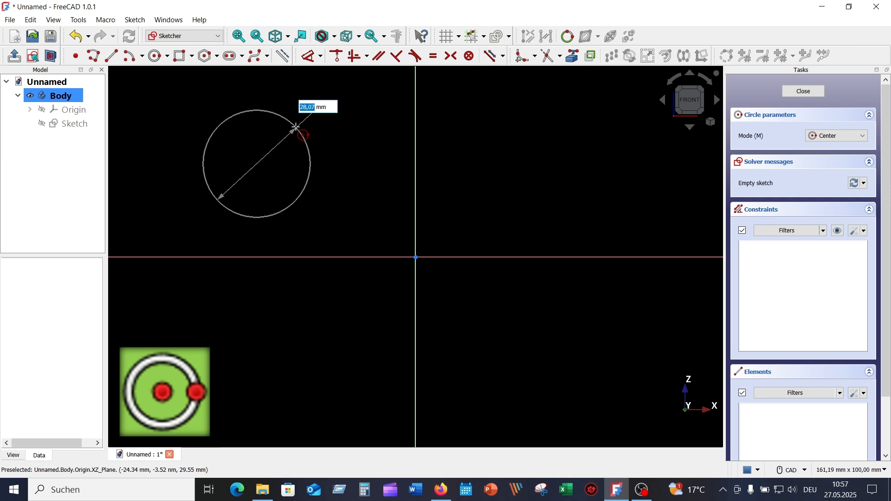
{"action": "type", "text": "30"}
{"action": "key", "text": "Return"}
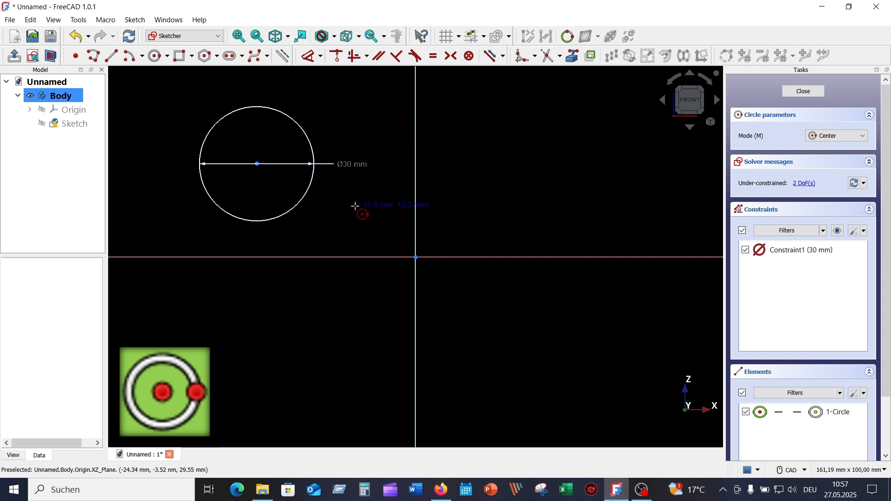
{"action": "key", "text": "Escape"}
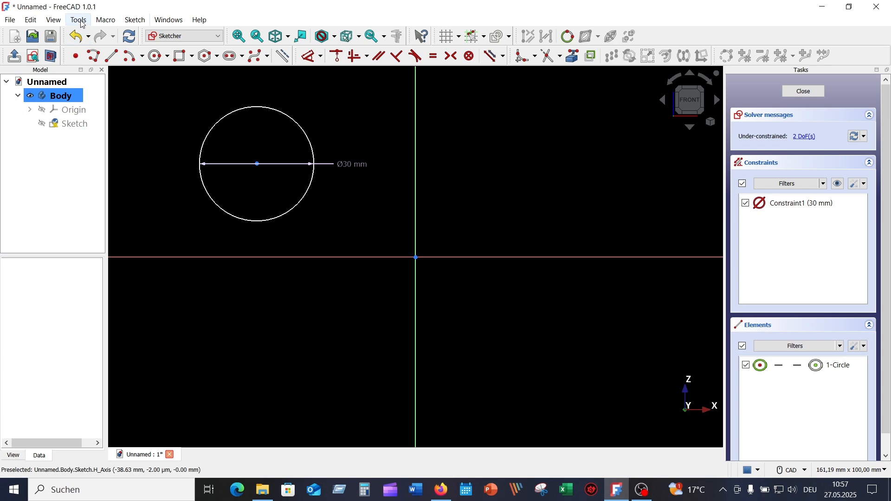
Step: Draw a second center-point circle, 30 mm in diameter, in the lower-left quadrant beneath the first circle
{"action": "left_click", "coordinate": [134, 20]}
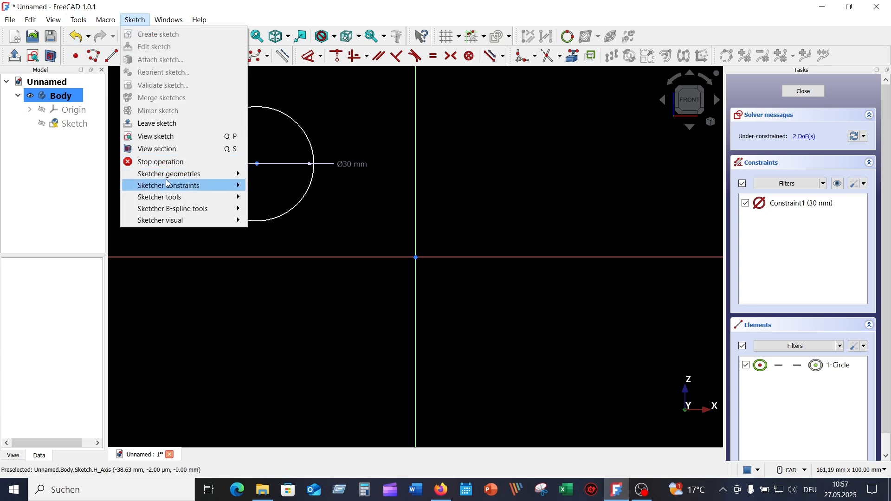
{"action": "mouse_move", "coordinate": [176, 176]}
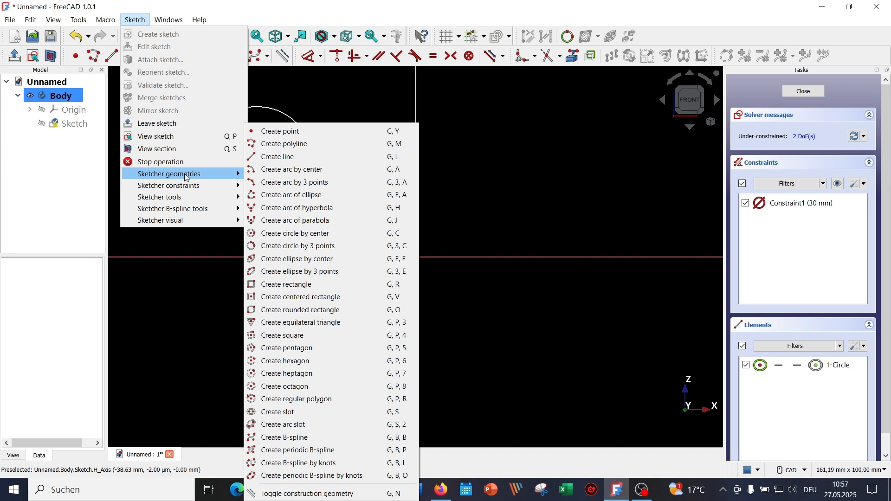
{"action": "left_click", "coordinate": [293, 235]}
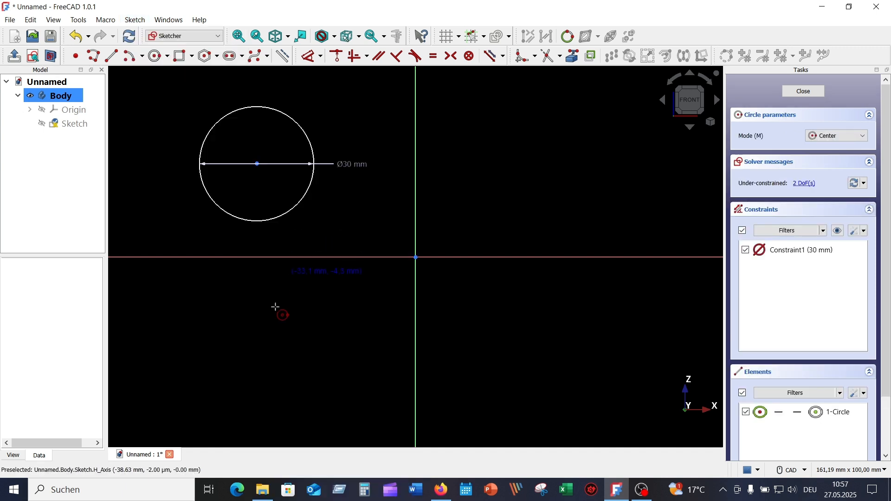
{"action": "left_click", "coordinate": [255, 350]}
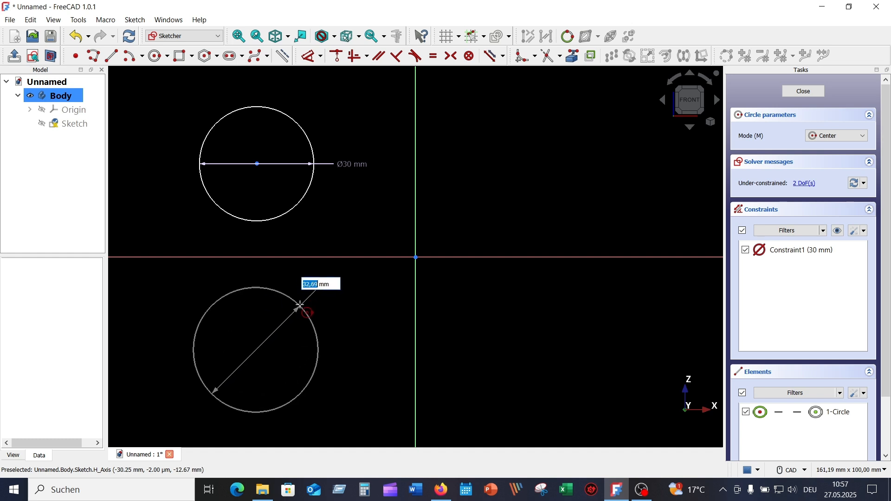
{"action": "key", "text": "Return"}
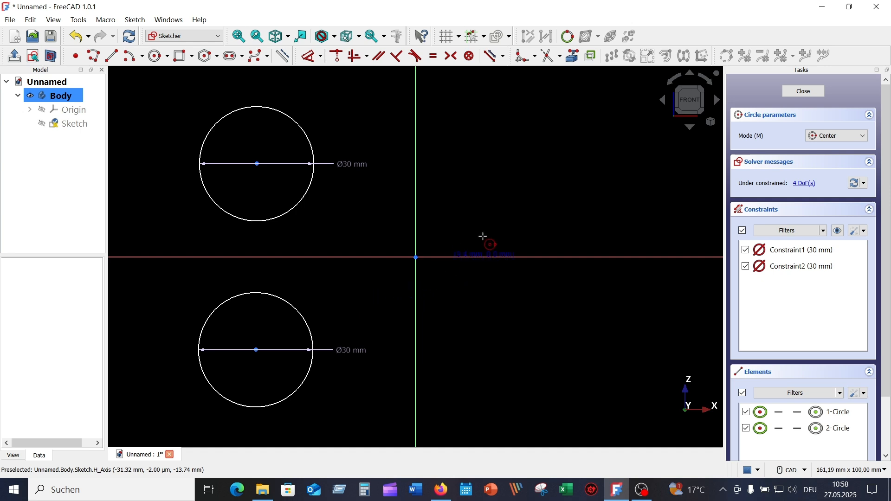
{"action": "key", "text": "Escape"}
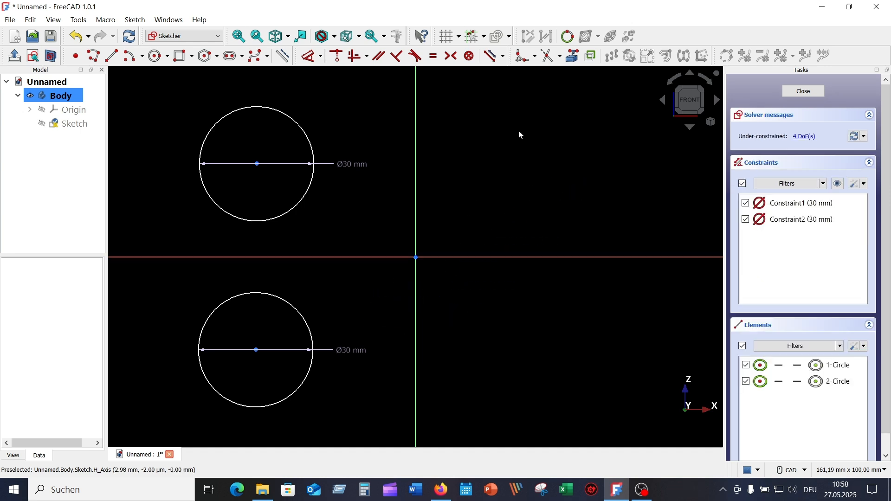
Step: Draw a third center-point circle, 30 mm in diameter, in the upper-right quadrant
{"action": "right_click", "coordinate": [520, 128]}
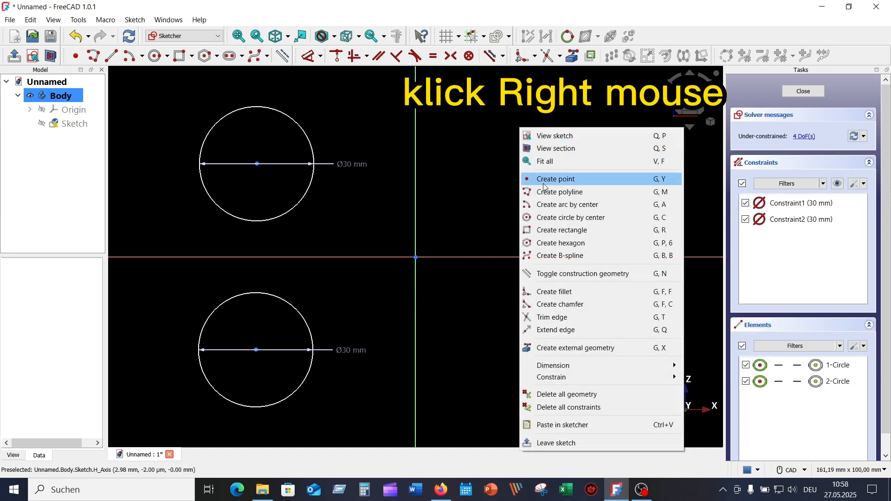
{"action": "left_click", "coordinate": [554, 218]}
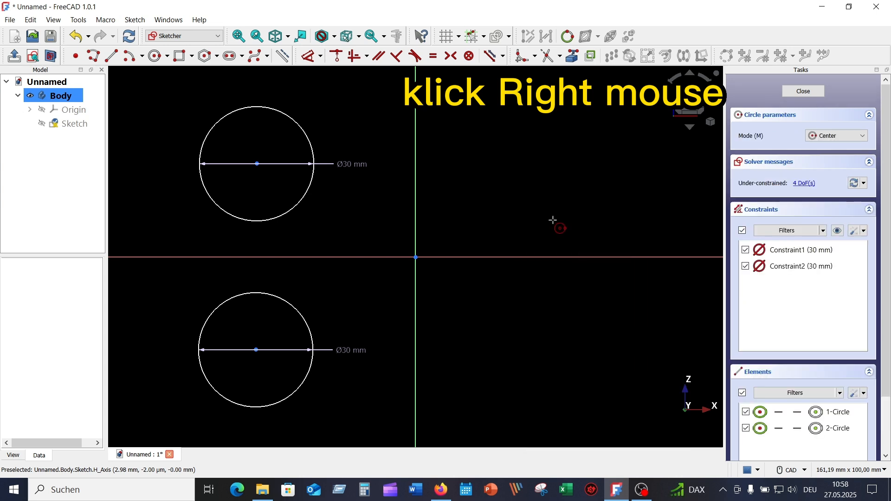
{"action": "left_click", "coordinate": [535, 178]}
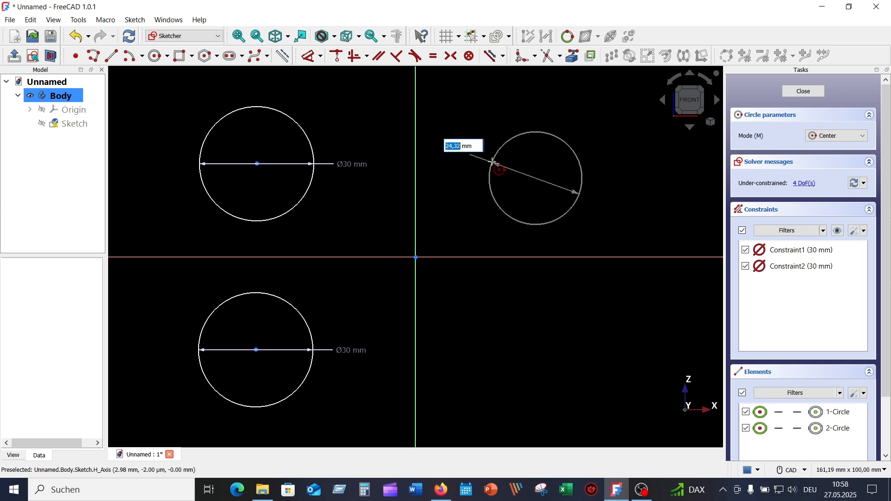
{"action": "type", "text": "30"}
{"action": "key", "text": "Return"}
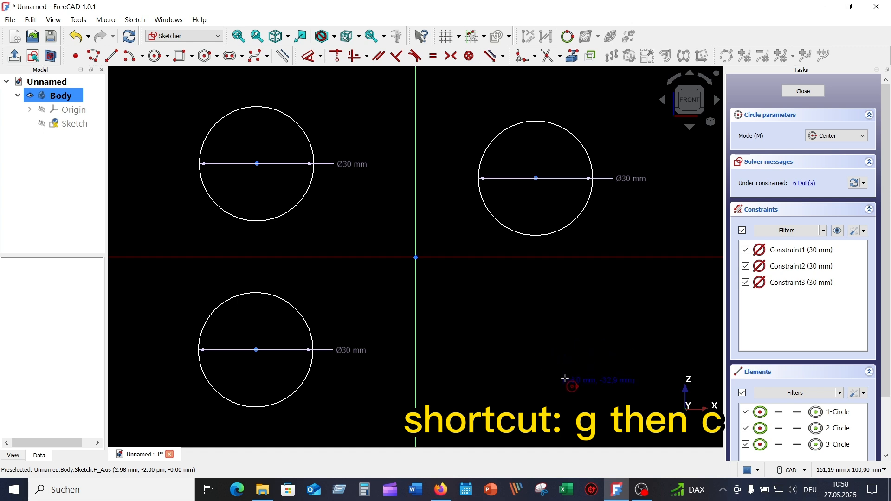
Step: Draw a fourth center-point circle, 30 mm in diameter, in the lower-right quadrant and leave the circle tool
{"action": "left_click", "coordinate": [567, 368]}
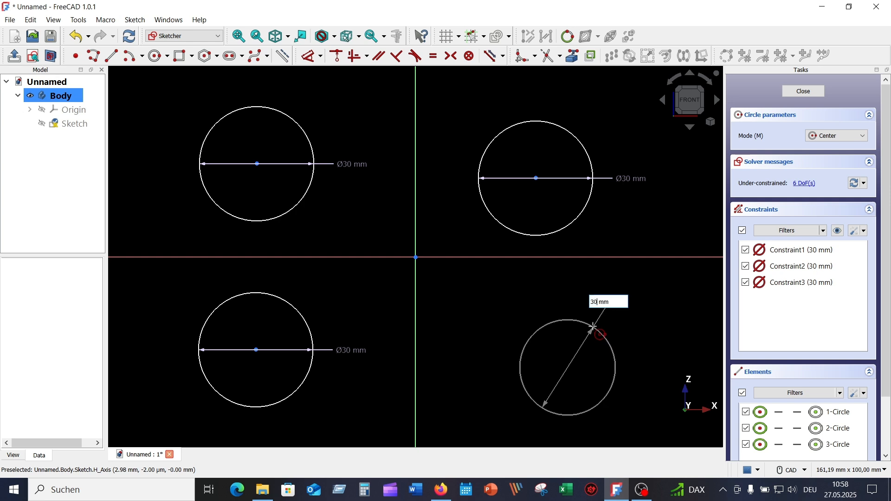
{"action": "key", "text": "Return"}
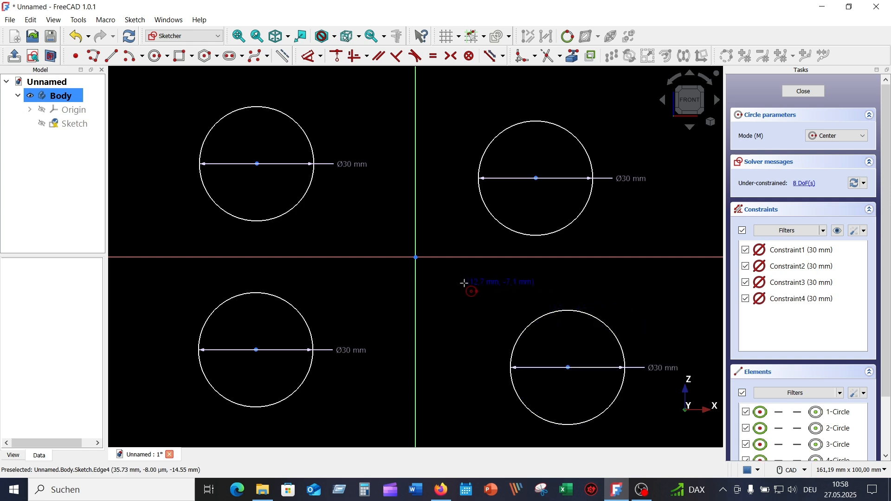
{"action": "key", "text": "Escape"}
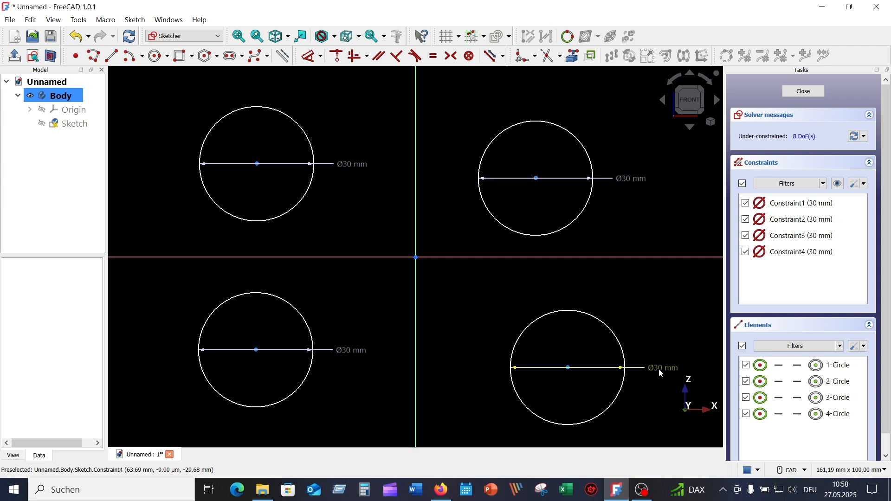
Step: Reposition the diameter dimensions of all four circles so they run diagonally, with each label above and outside its circle's right side
{"action": "left_click_drag", "start_coordinate": [661, 373], "coordinate": [666, 300]}
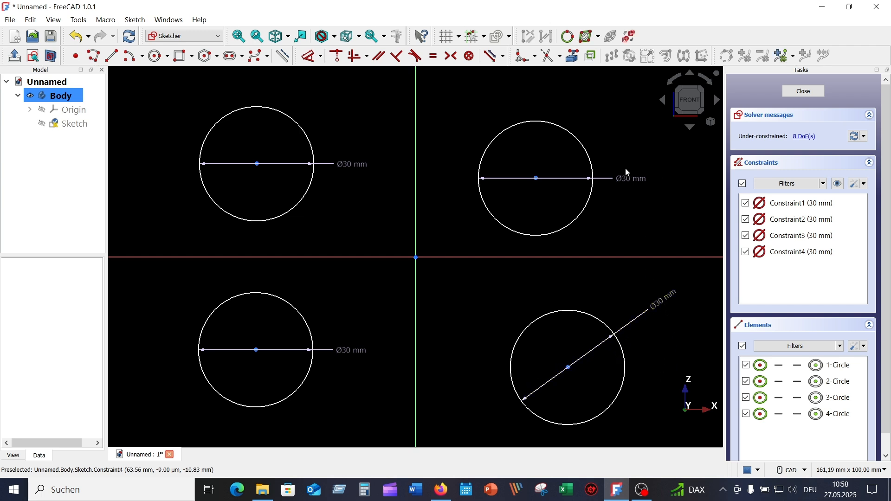
{"action": "left_click_drag", "start_coordinate": [622, 183], "coordinate": [636, 131]}
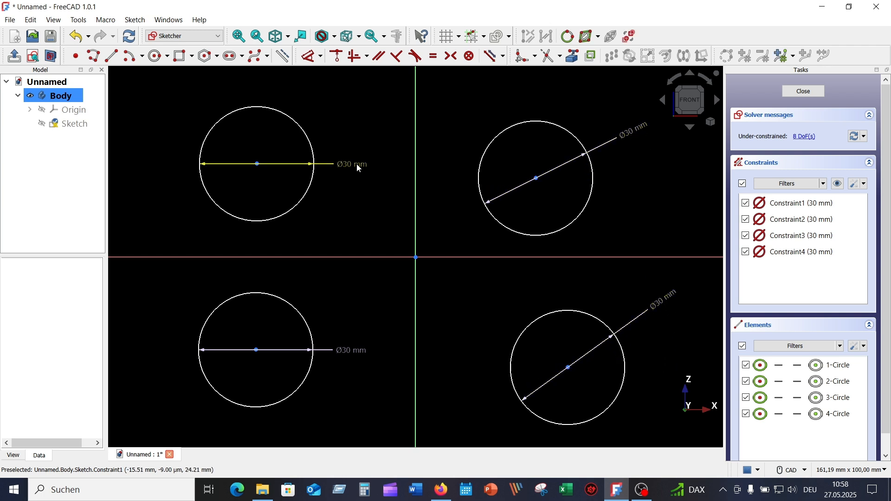
{"action": "left_click_drag", "start_coordinate": [358, 168], "coordinate": [379, 124]}
{"action": "left_click_drag", "start_coordinate": [355, 350], "coordinate": [360, 299]}
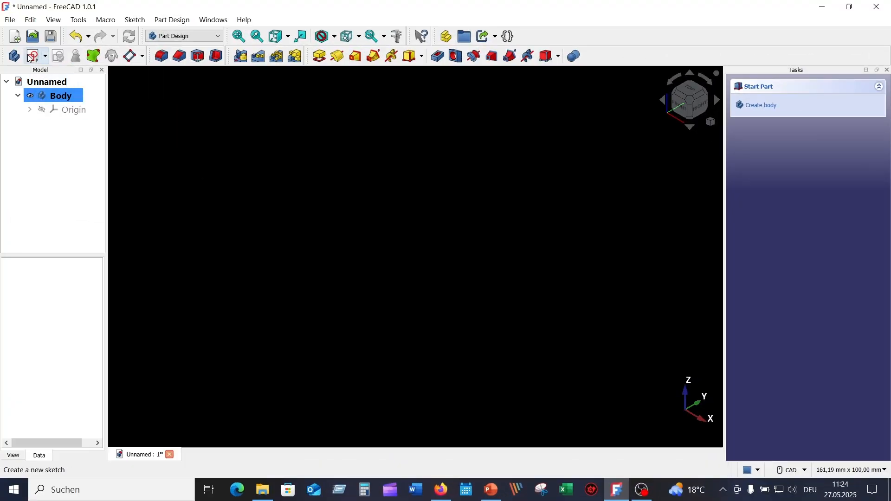
Step: Create a new sketch on the XZ-plane and draw a circle through three rim points in its upper-left quadrant
{"action": "left_click", "coordinate": [32, 57]}
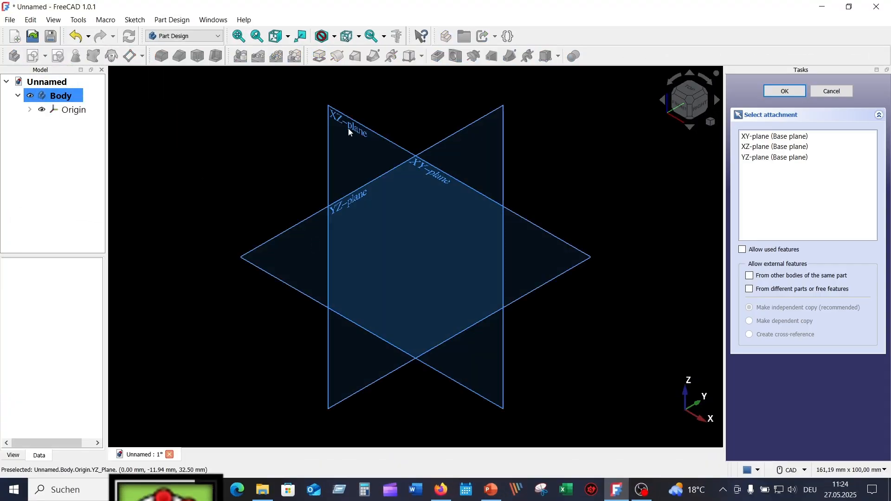
{"action": "left_click", "coordinate": [354, 131]}
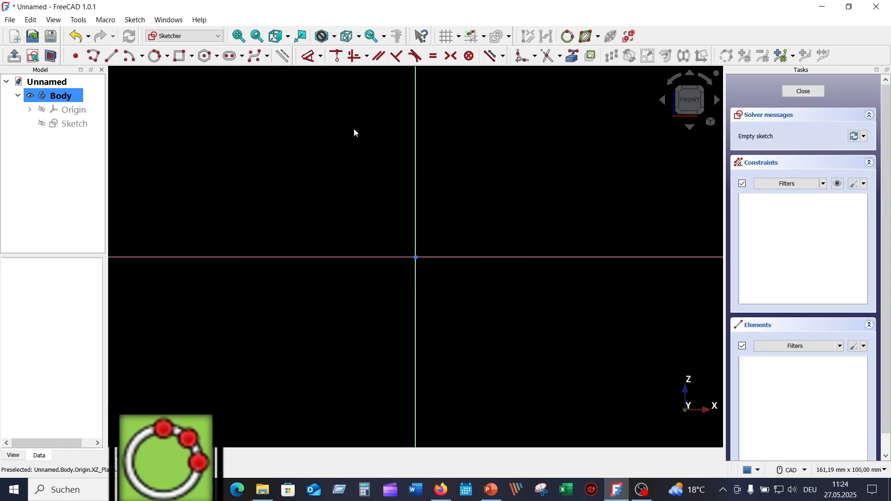
{"action": "left_click", "coordinate": [158, 57]}
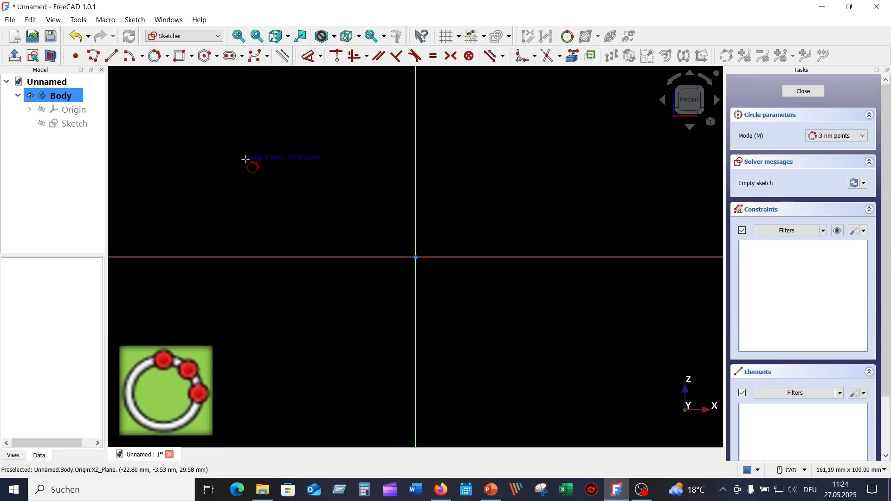
{"action": "left_click", "coordinate": [208, 198]}
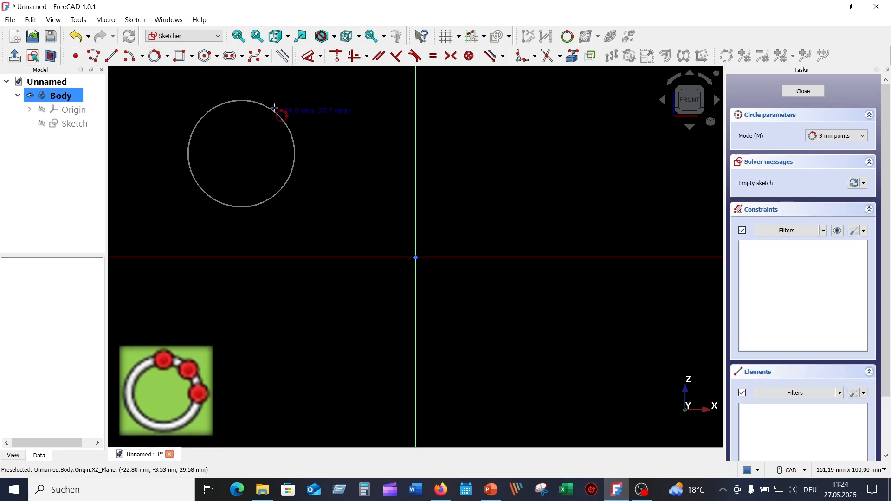
{"action": "left_click", "coordinate": [262, 87]}
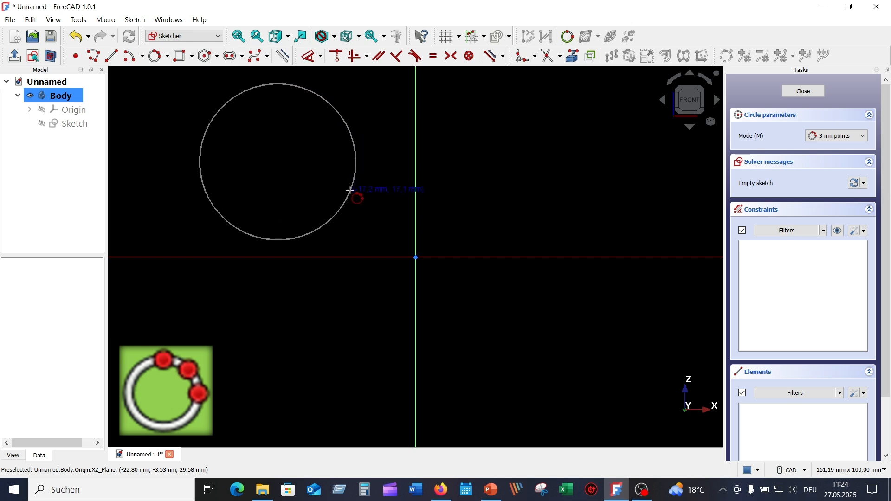
{"action": "left_click", "coordinate": [358, 192]}
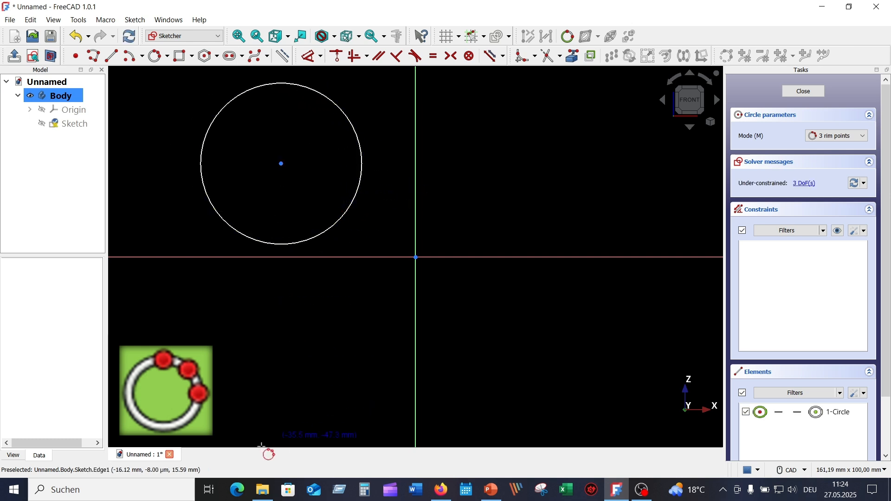
{"action": "right_click", "coordinate": [165, 183]}
Step: Draw a second, smaller circle through three rim points in the lower-left quadrant
{"action": "left_click", "coordinate": [135, 19]}
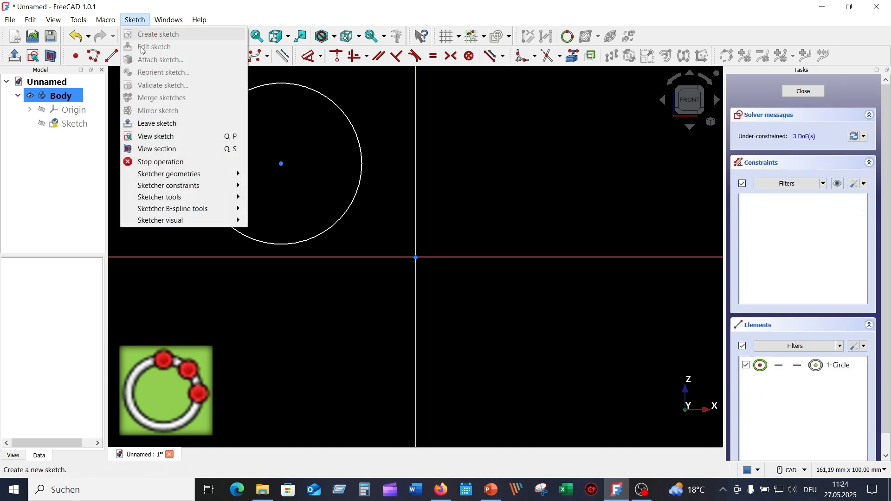
{"action": "mouse_move", "coordinate": [185, 175]}
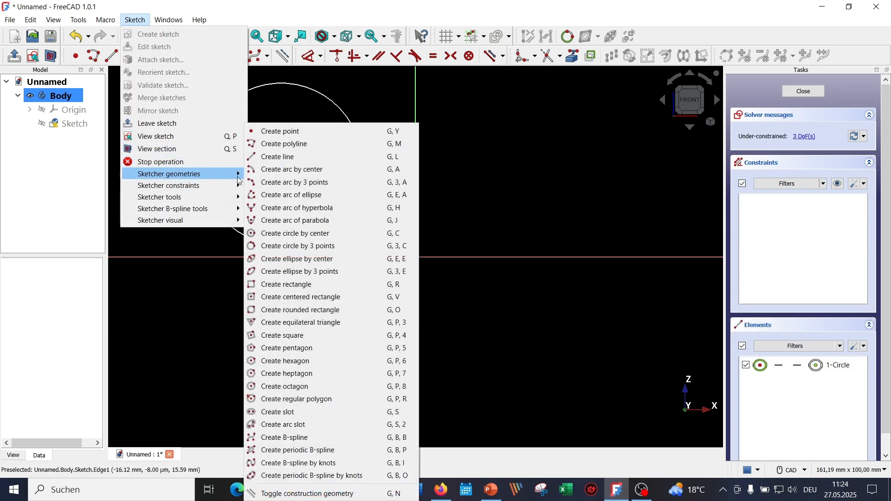
{"action": "left_click", "coordinate": [332, 250]}
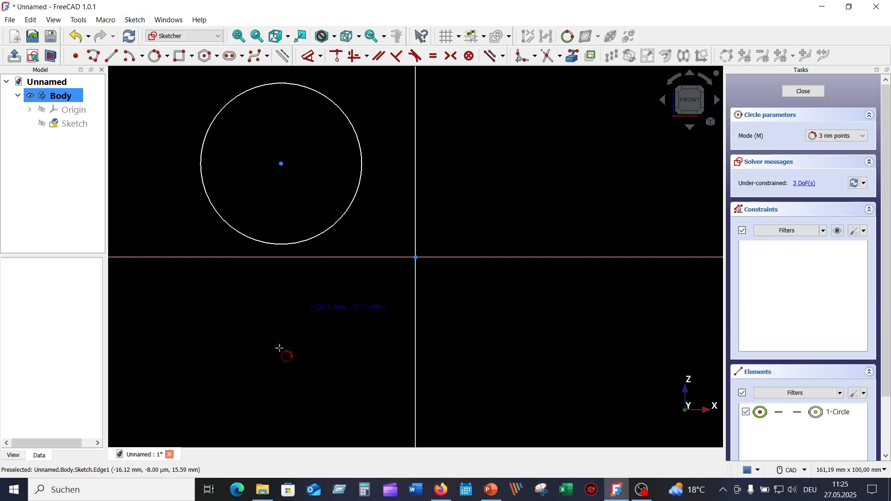
{"action": "left_click", "coordinate": [215, 373]}
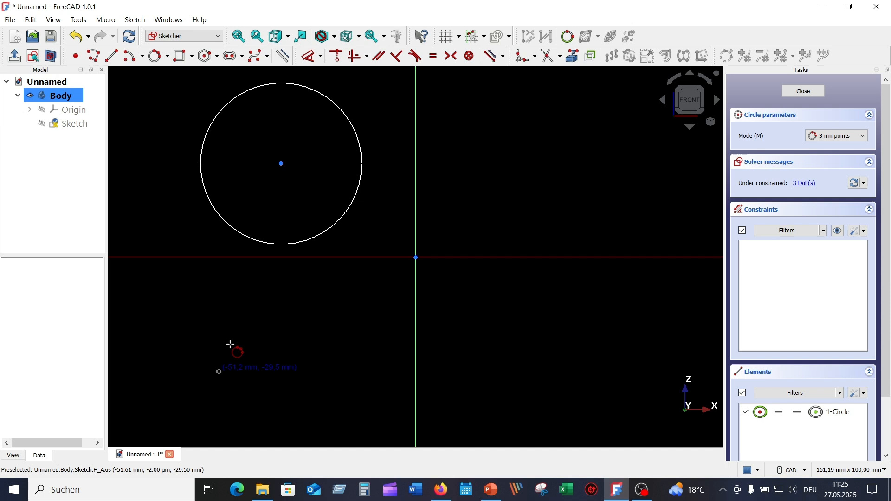
{"action": "left_click", "coordinate": [243, 282]}
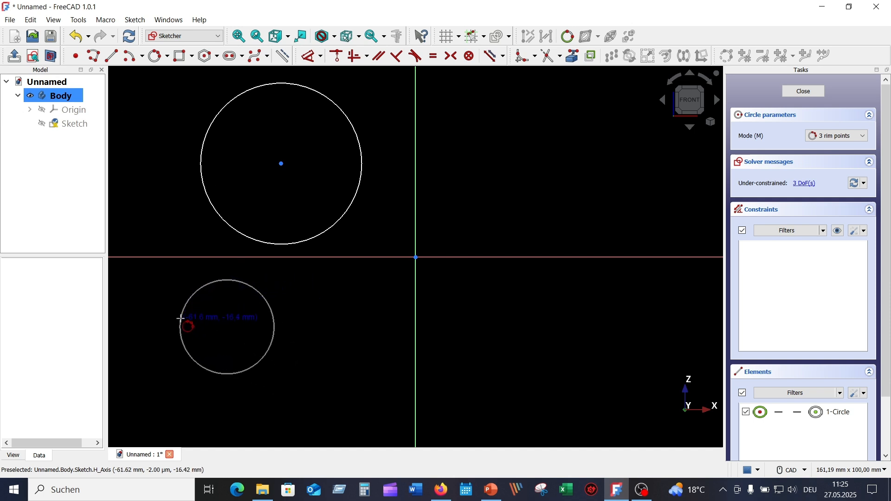
{"action": "left_click", "coordinate": [180, 318]}
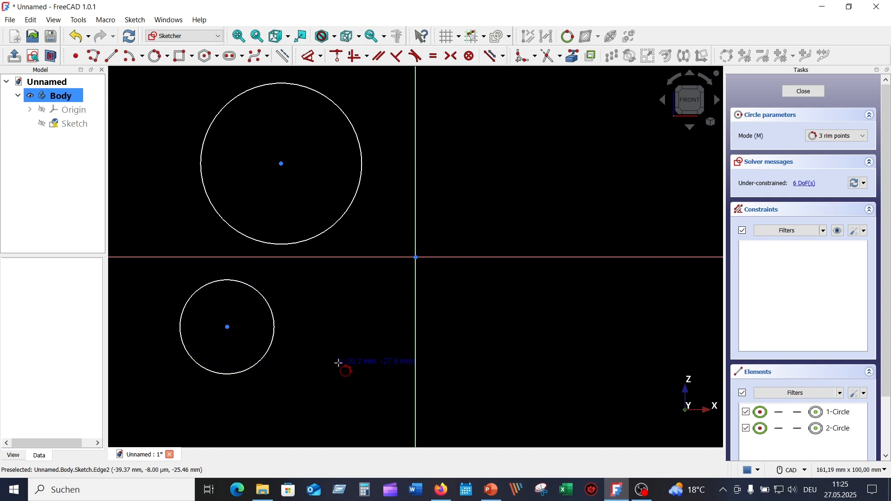
{"action": "right_click", "coordinate": [337, 347]}
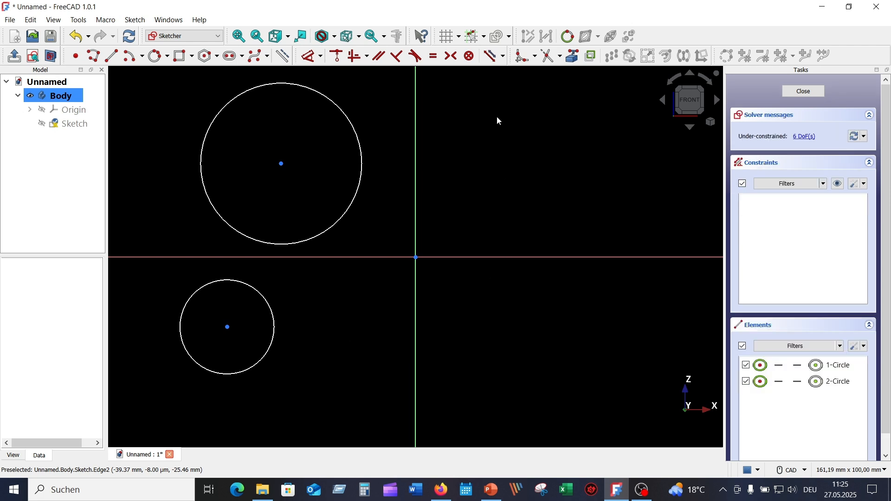
{"action": "right_click", "coordinate": [509, 121]}
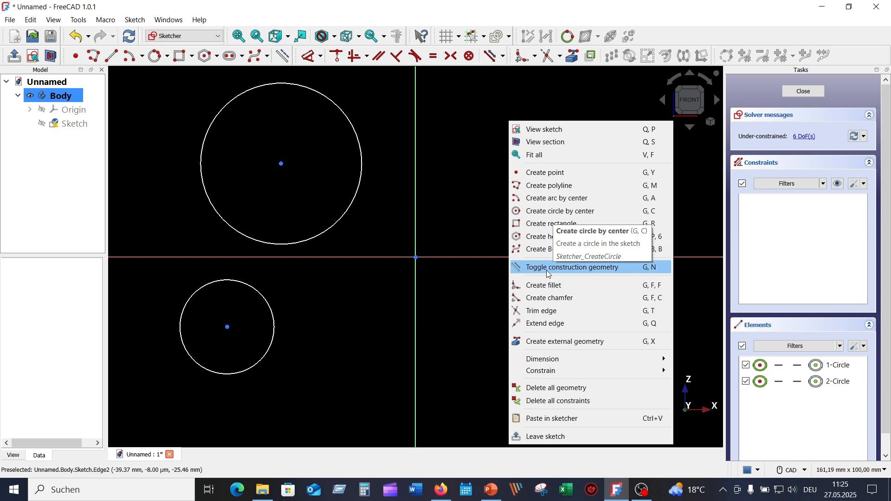
{"action": "left_click", "coordinate": [483, 138]}
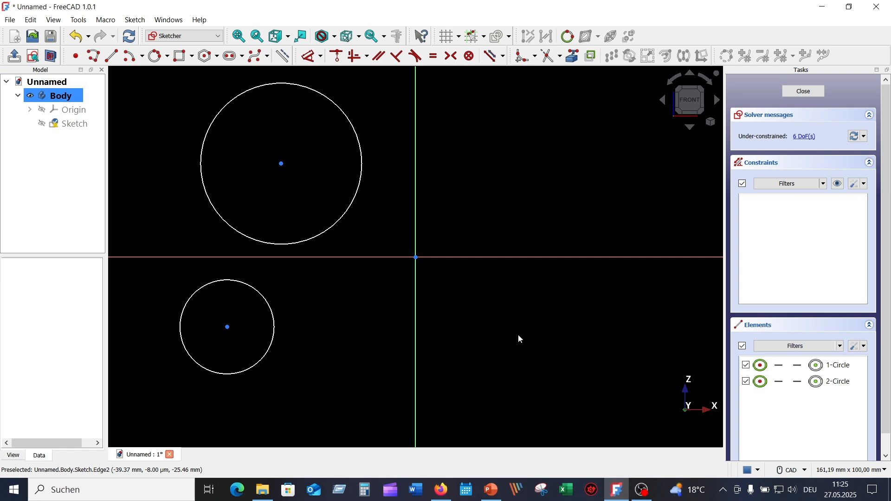
Step: Draw a third circle through three rim points in the lower-right quadrant
{"action": "key", "text": "g"}
{"action": "key", "text": "3"}
{"action": "key", "text": "c"}
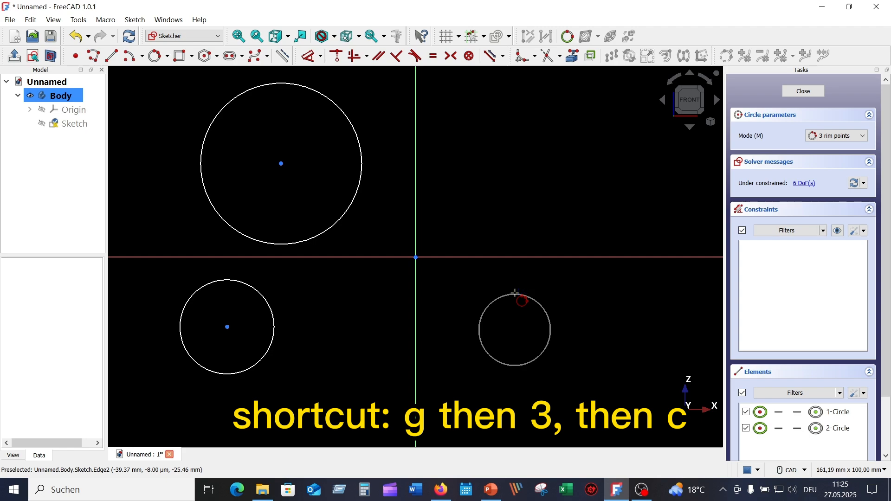
{"action": "left_click", "coordinate": [515, 293]}
{"action": "left_click", "coordinate": [662, 327]}
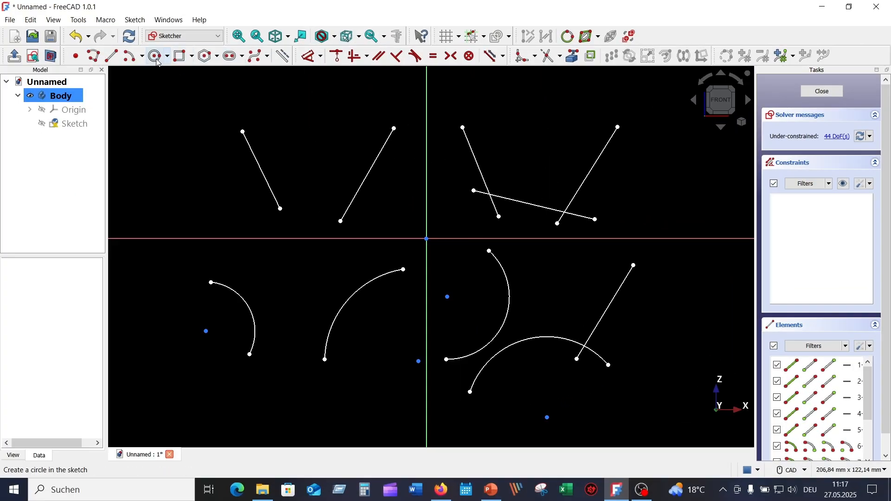
Step: Draw a 30 mm diameter center-point circle between the two upper-left lines and place its diameter dimension diagonally, with the label above right
{"action": "left_click", "coordinate": [157, 56]}
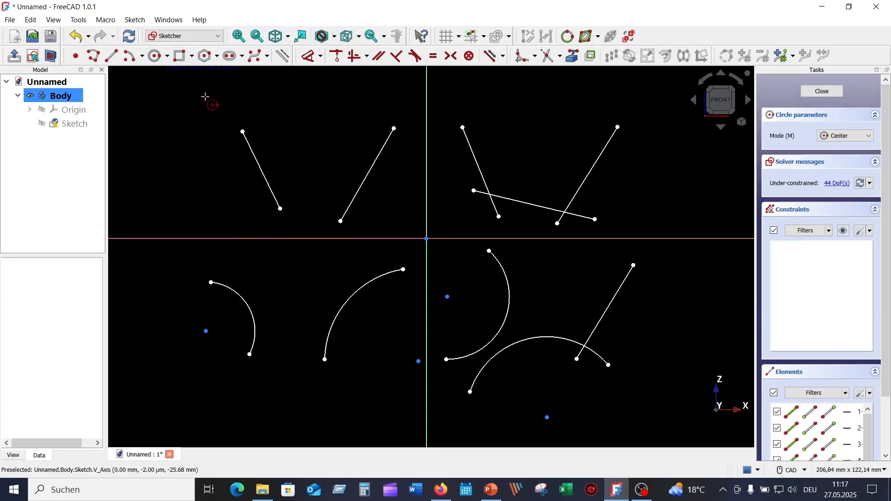
{"action": "left_click", "coordinate": [308, 154]}
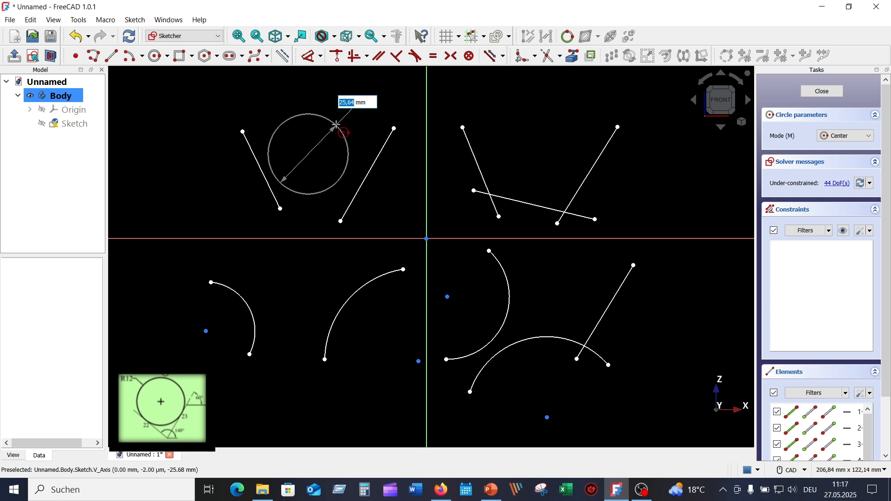
{"action": "type", "text": "30"}
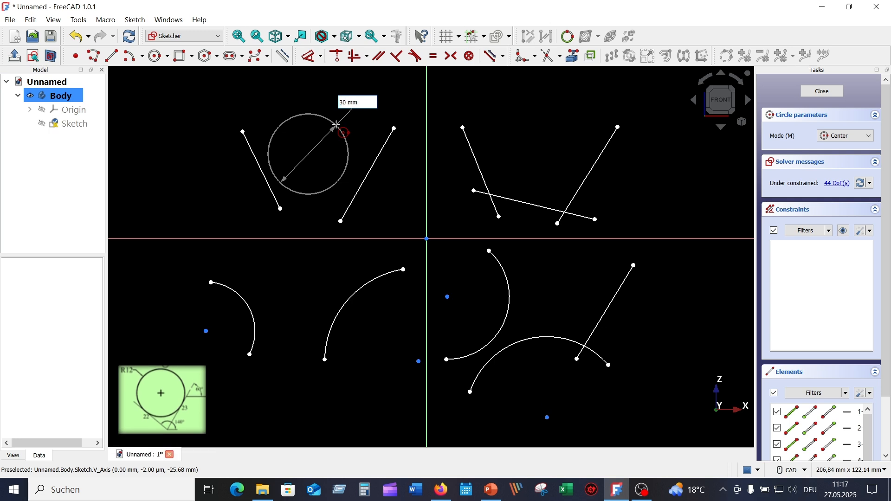
{"action": "key", "text": "Return"}
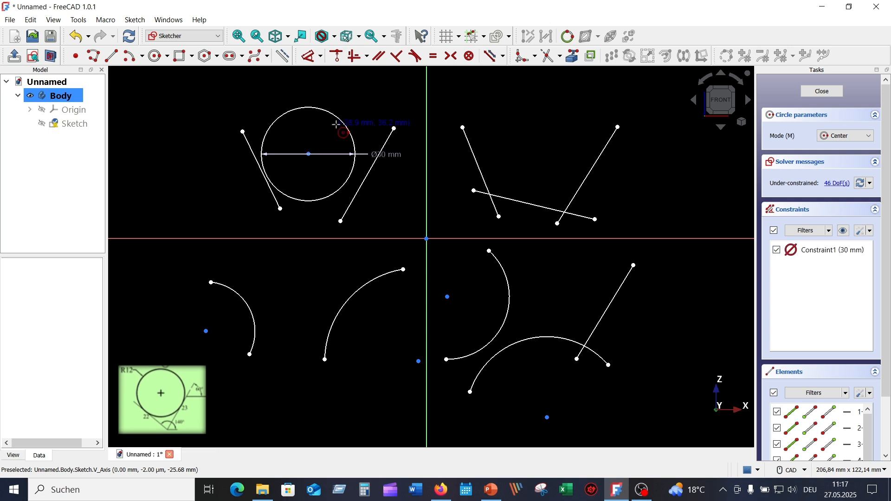
{"action": "right_click", "coordinate": [392, 192]}
{"action": "left_click_drag", "start_coordinate": [394, 156], "coordinate": [373, 100]}
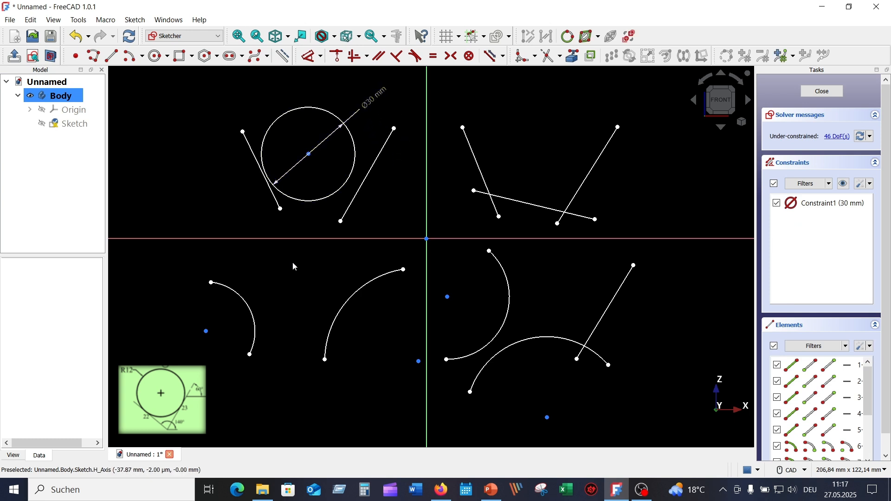
Step: Constrain the upper-left circle tangent to the line on its left and the line on its right
{"action": "left_click", "coordinate": [292, 200]}
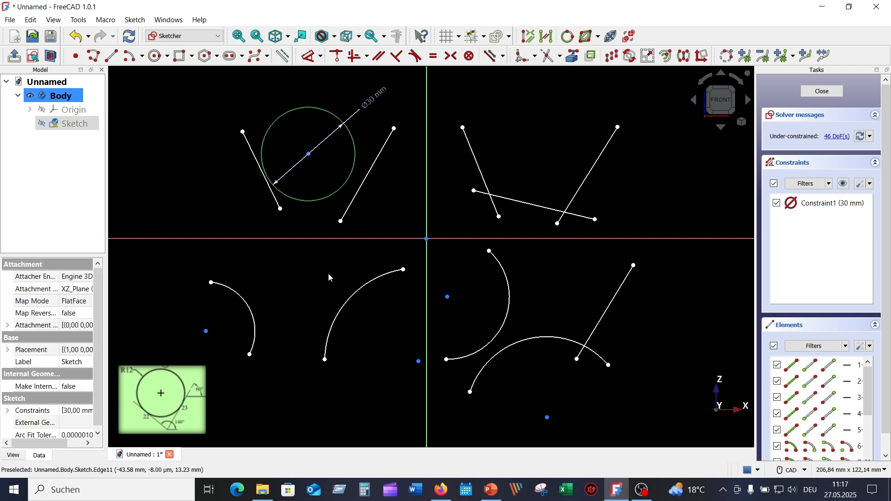
{"action": "left_click", "coordinate": [271, 201]}
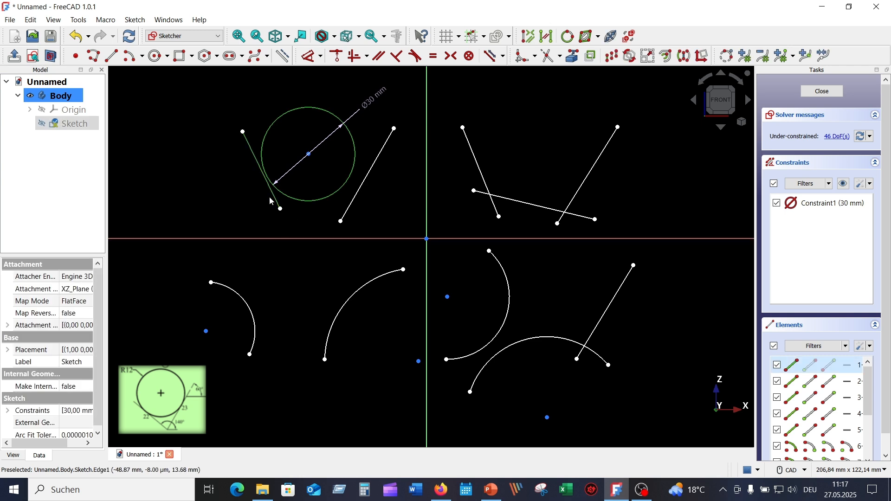
{"action": "left_click", "coordinate": [419, 57]}
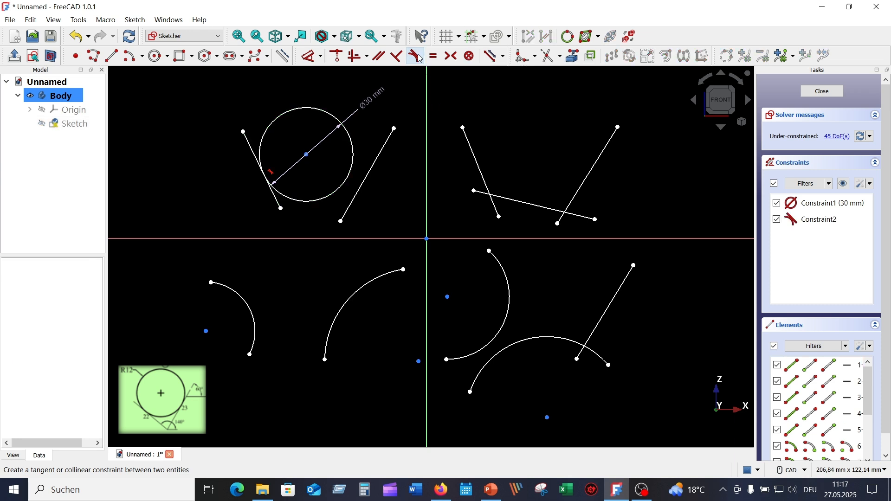
{"action": "left_click", "coordinate": [355, 207]}
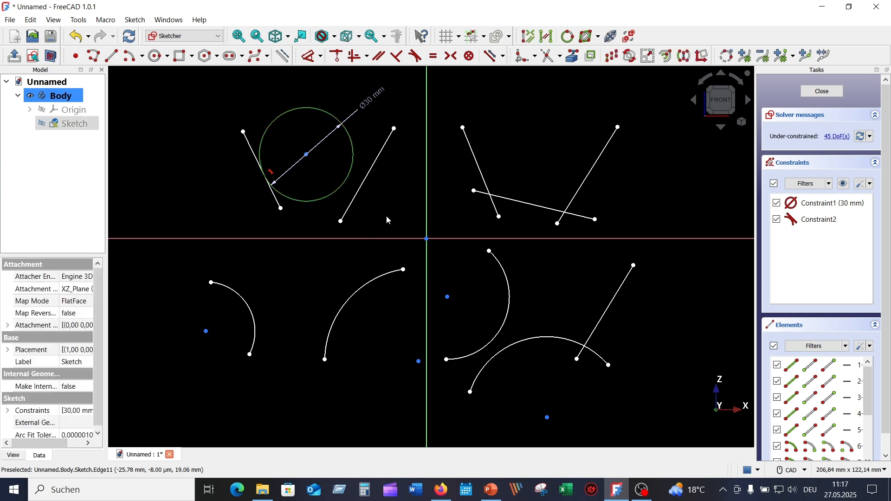
{"action": "left_click", "coordinate": [367, 184]}
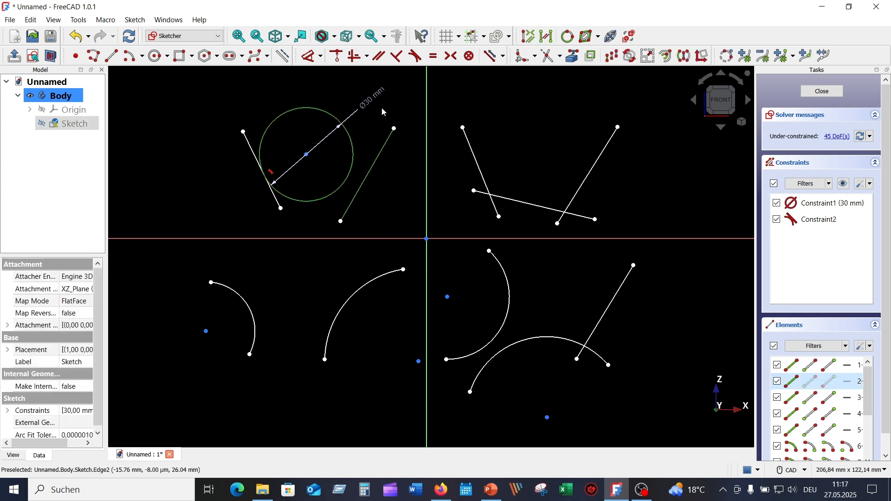
{"action": "left_click", "coordinate": [416, 56]}
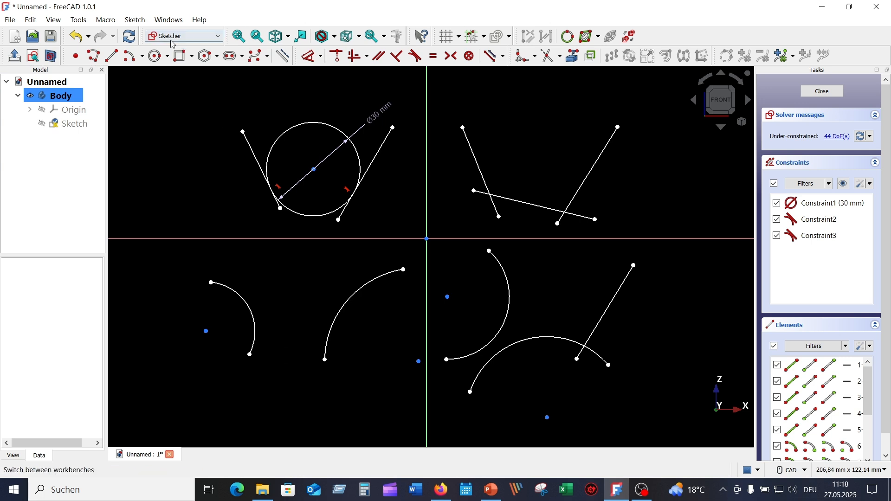
Step: Draw a 30 mm diameter center-point circle between the two lower-left arcs and place its diameter dimension diagonally, with the label above right
{"action": "left_click", "coordinate": [156, 58]}
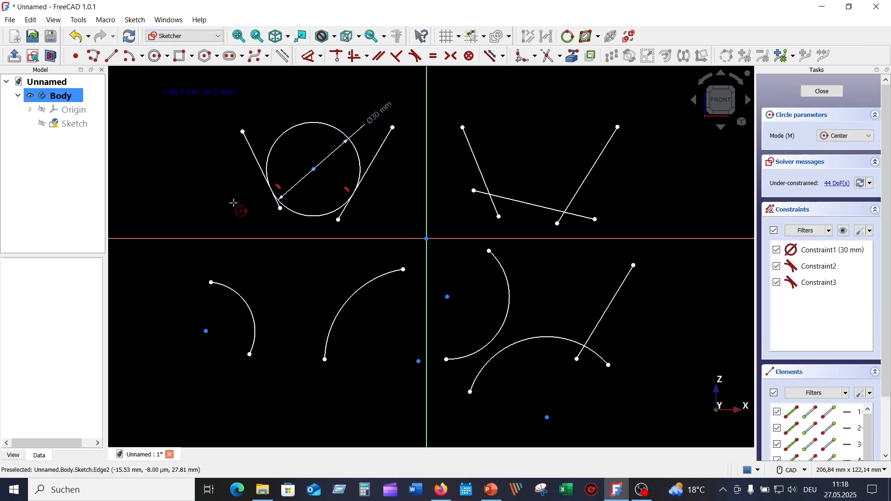
{"action": "left_click", "coordinate": [283, 303]}
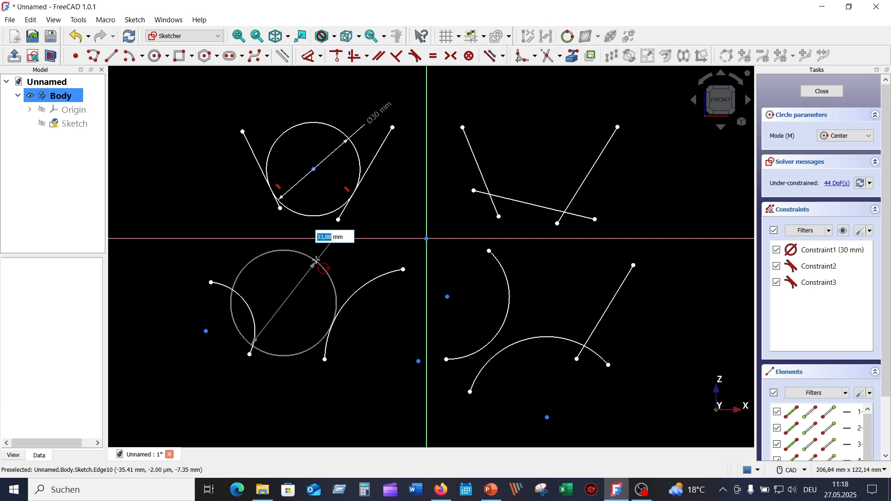
{"action": "type", "text": "30"}
{"action": "key", "text": "Return"}
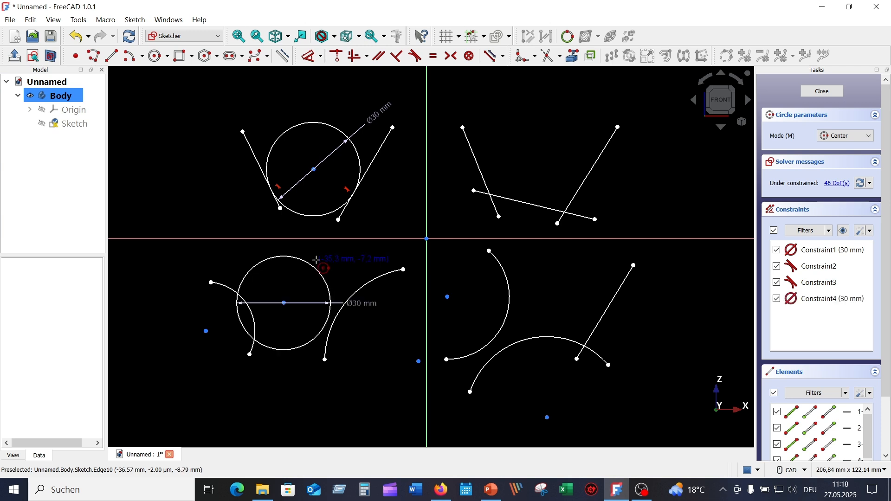
{"action": "right_click", "coordinate": [383, 344]}
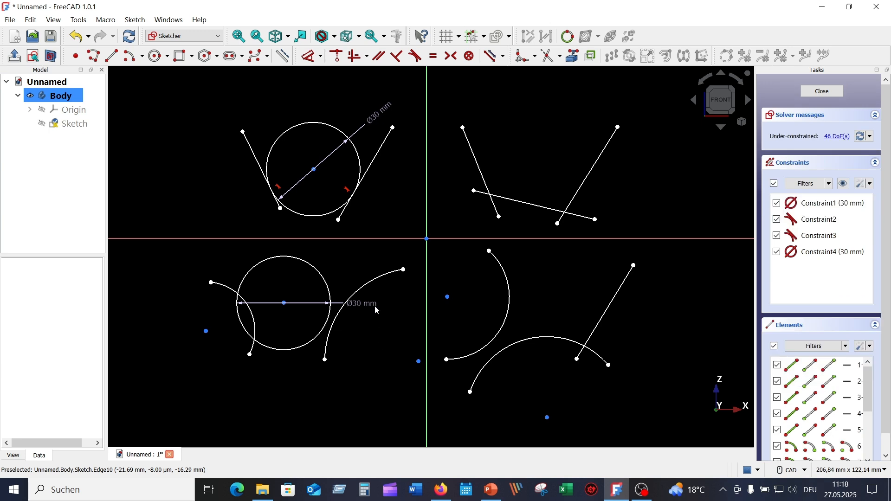
{"action": "left_click_drag", "start_coordinate": [374, 308], "coordinate": [351, 258]}
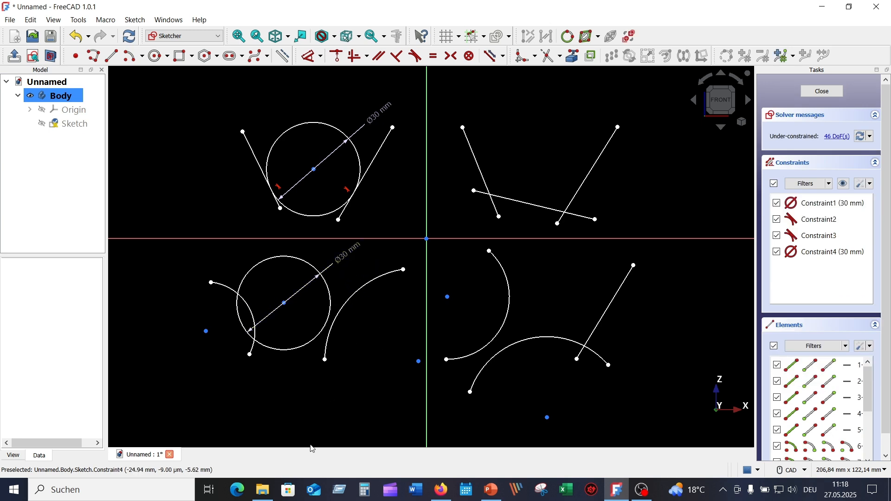
Step: Constrain the lower-left circle tangent to the arc on its left and the arc on its right
{"action": "left_click", "coordinate": [273, 351]}
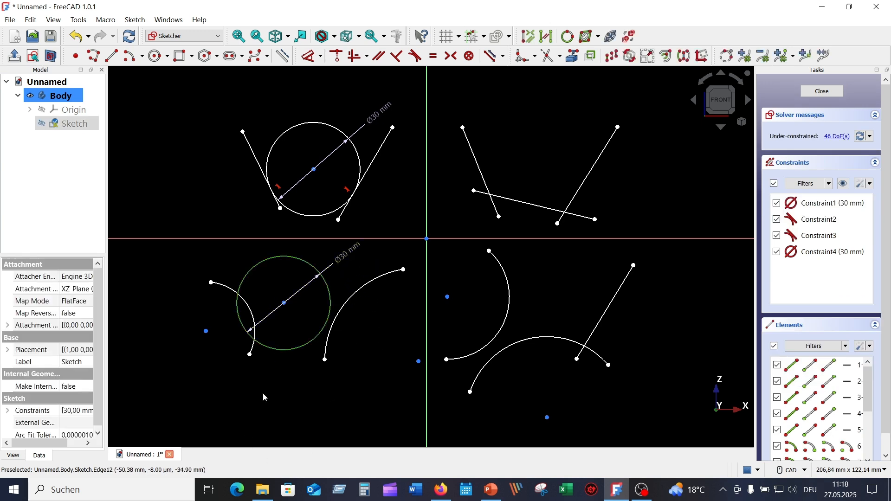
{"action": "left_click", "coordinate": [254, 349]}
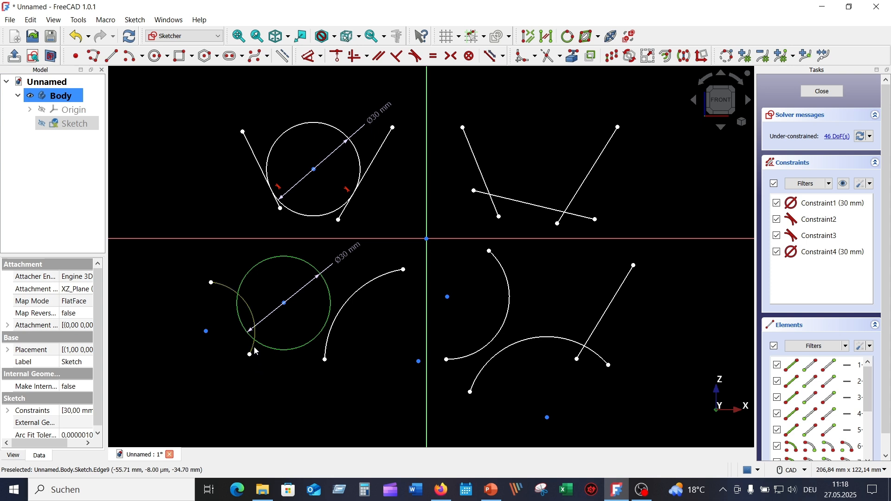
{"action": "left_click", "coordinate": [416, 56]}
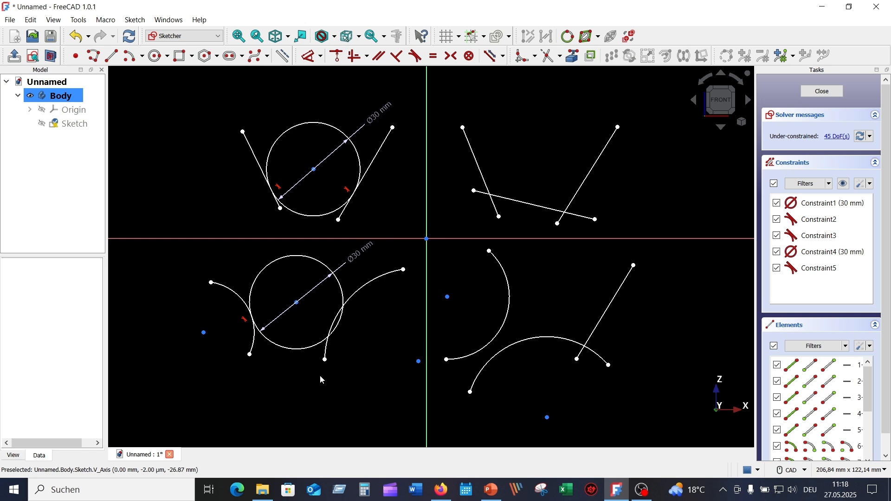
{"action": "left_click", "coordinate": [312, 346]}
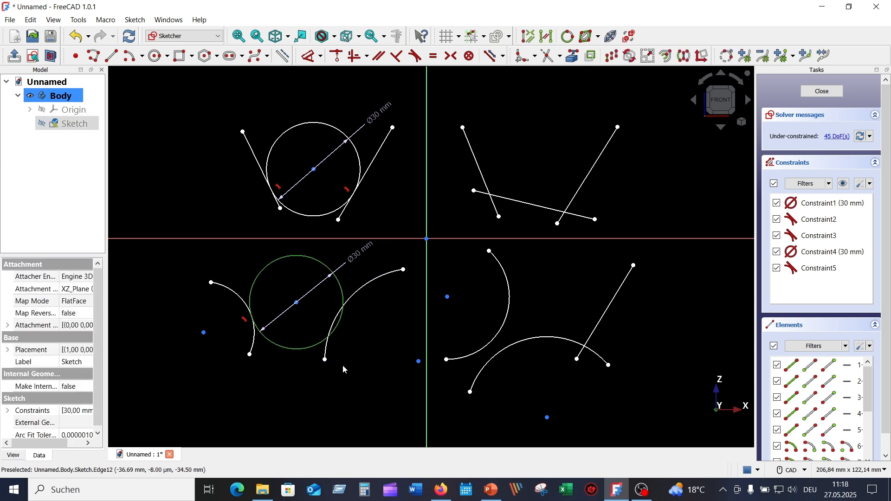
{"action": "left_click", "coordinate": [330, 357]}
{"action": "left_click", "coordinate": [416, 56]}
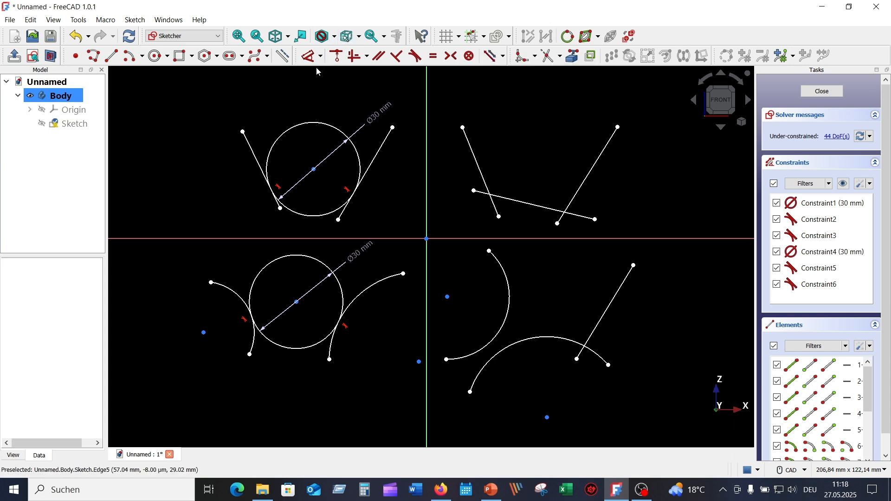
Step: Draw a small center-point circle without a set diameter in the space between the three upper-right lines
{"action": "left_click", "coordinate": [157, 56]}
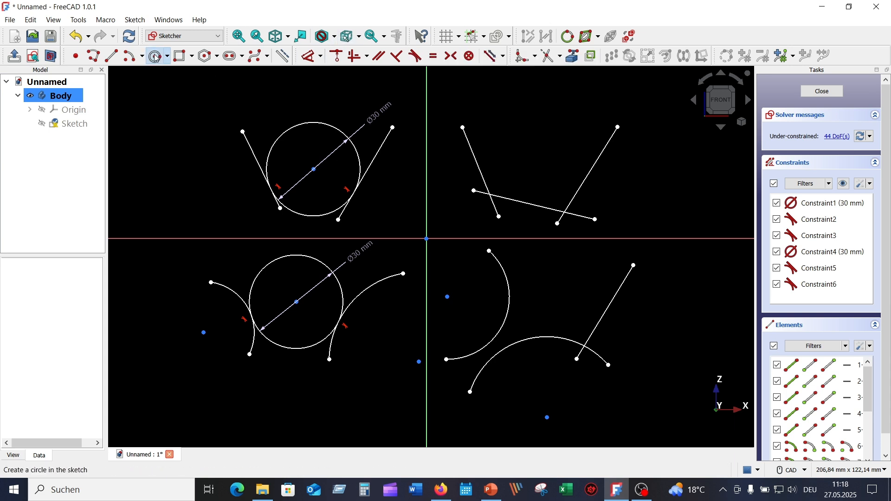
{"action": "left_click", "coordinate": [531, 154]}
{"action": "left_click", "coordinate": [542, 142]}
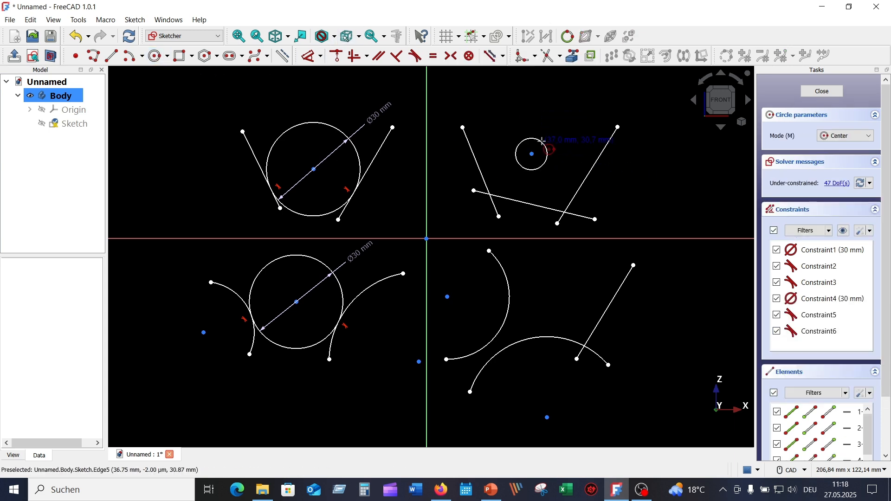
{"action": "right_click", "coordinate": [653, 161]}
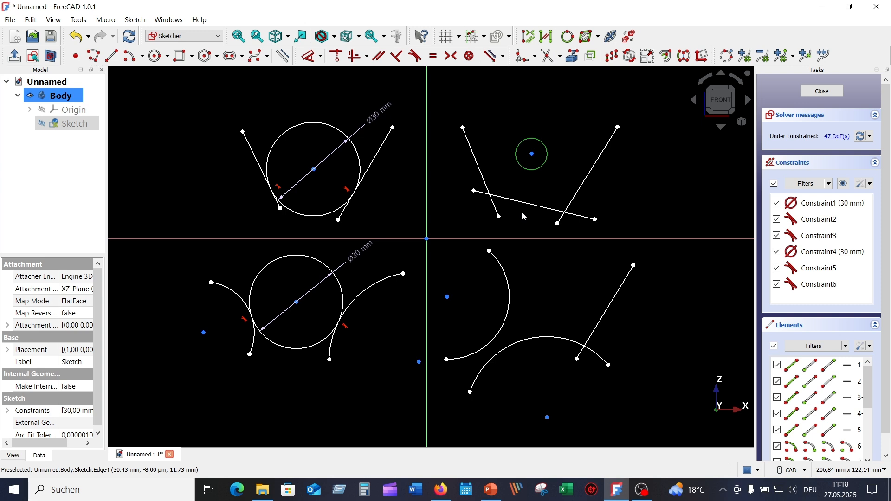
Step: Constrain the upper-right circle tangent to the line below it, the line on its left and the line on its right
{"action": "left_click", "coordinate": [530, 171]}
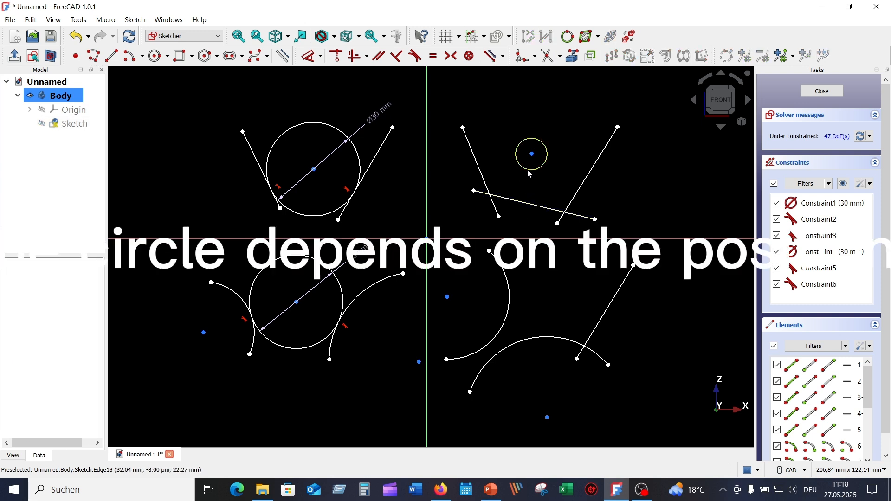
{"action": "left_click", "coordinate": [530, 173]}
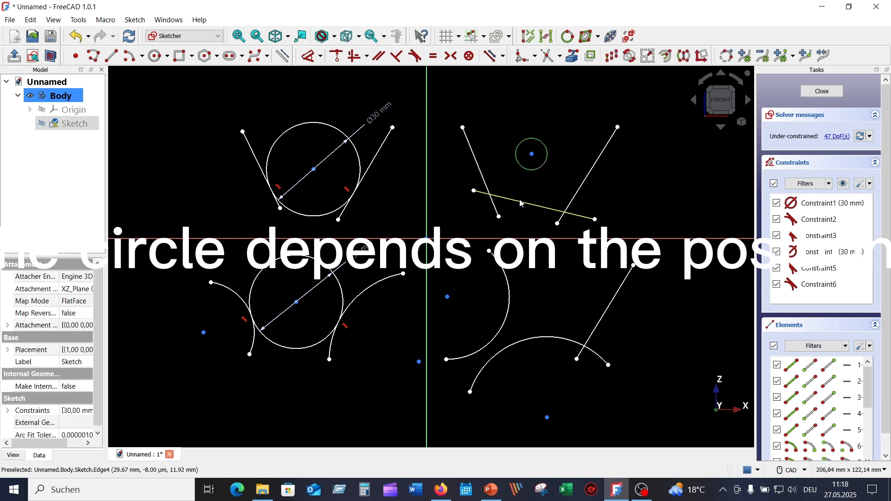
{"action": "left_click", "coordinate": [417, 58]}
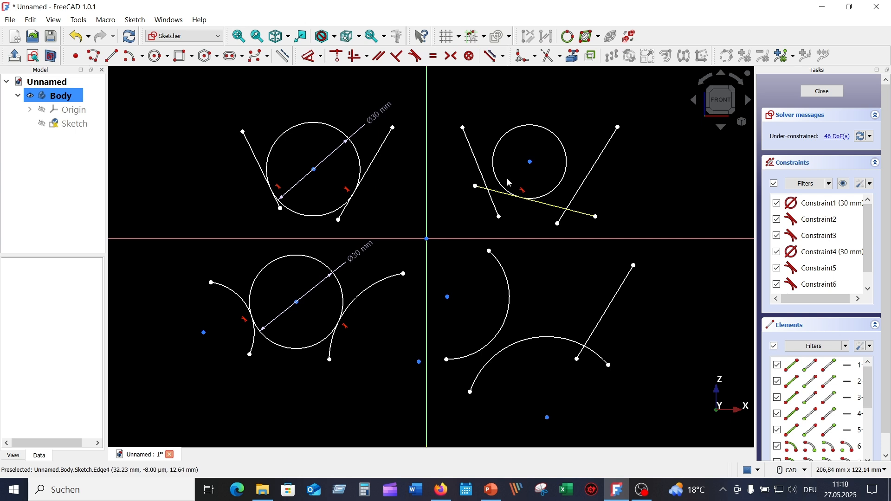
{"action": "left_click", "coordinate": [500, 147]}
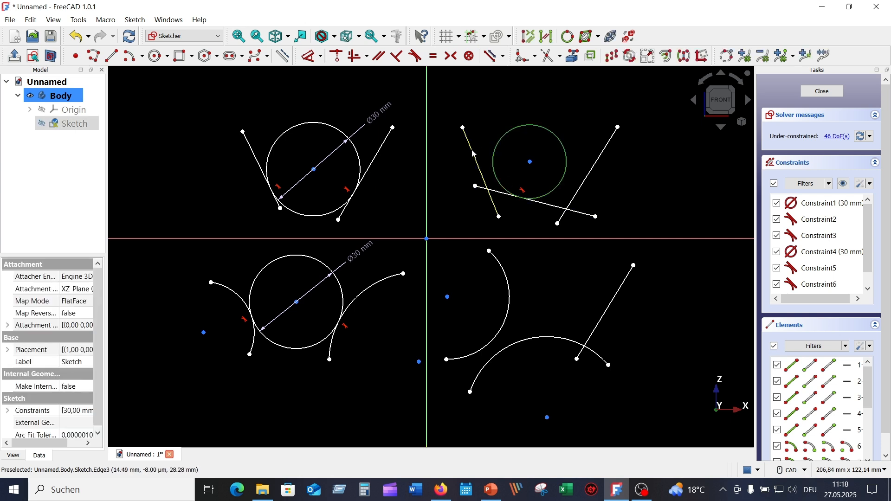
{"action": "left_click", "coordinate": [474, 153]}
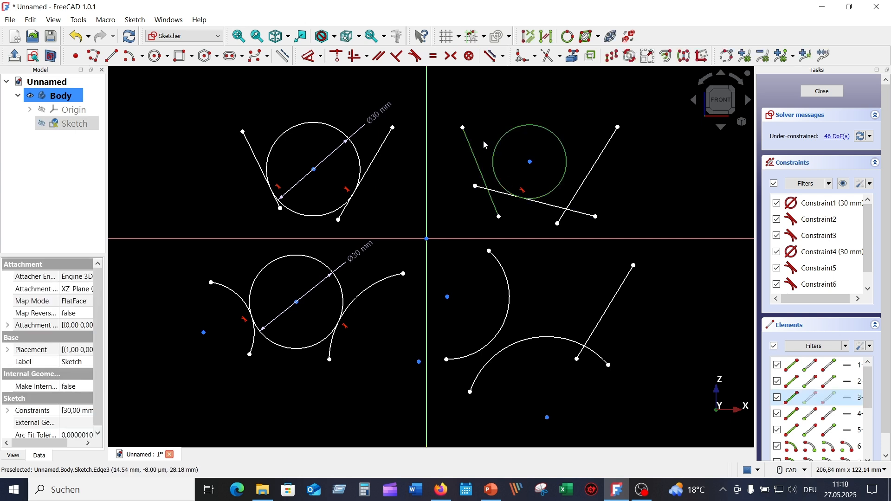
{"action": "left_click", "coordinate": [415, 56]}
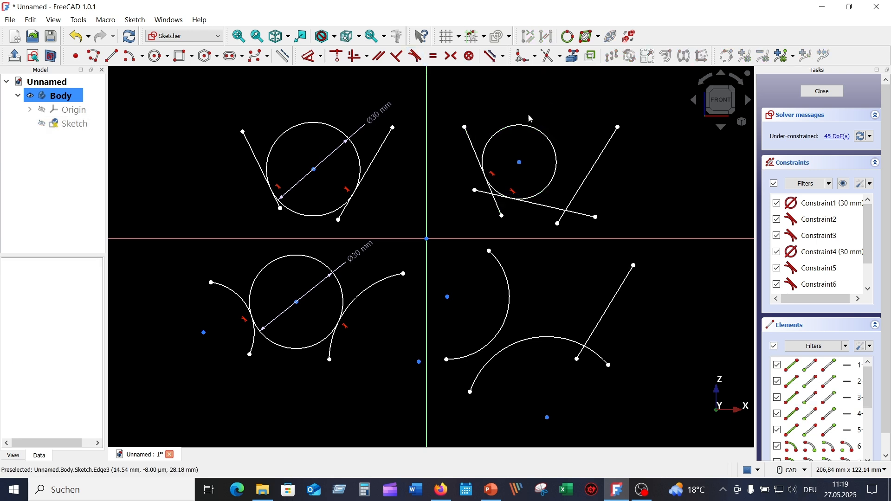
{"action": "left_click", "coordinate": [557, 162]}
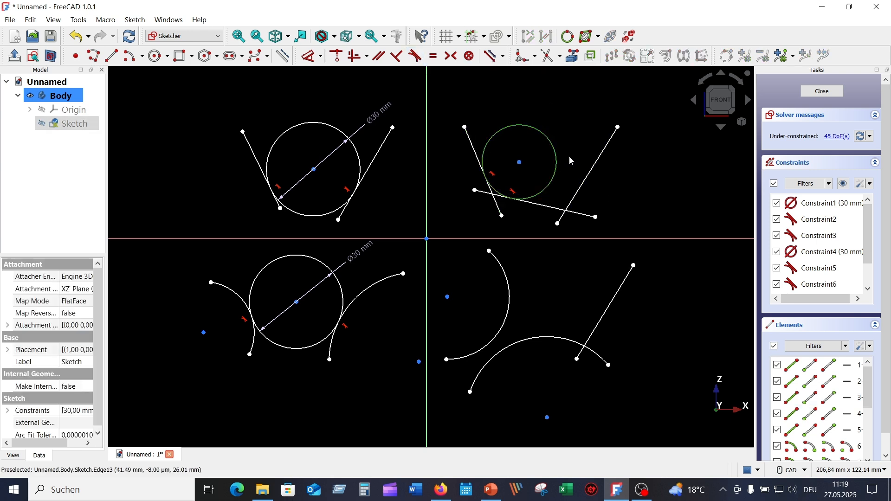
{"action": "left_click", "coordinate": [596, 164]}
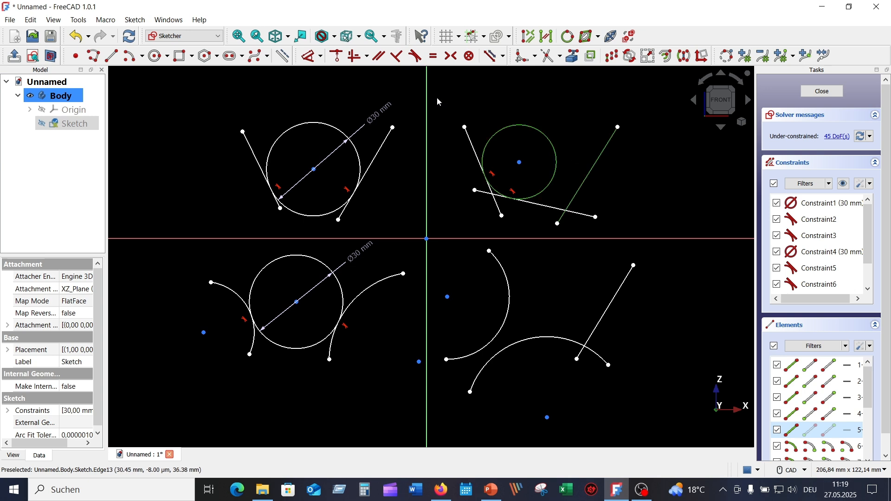
{"action": "left_click", "coordinate": [417, 57]}
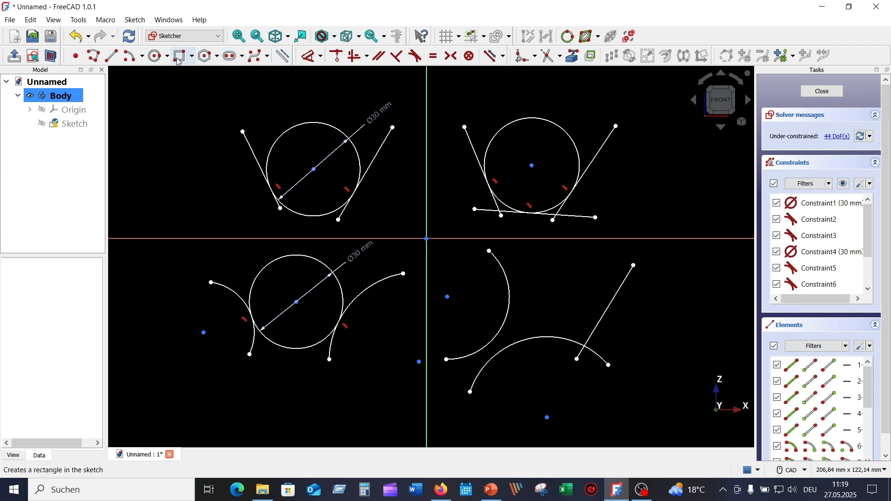
Step: Draw a small center-point circle without a set diameter in the space between the two lower-right arcs and the slanted line
{"action": "left_click", "coordinate": [156, 56]}
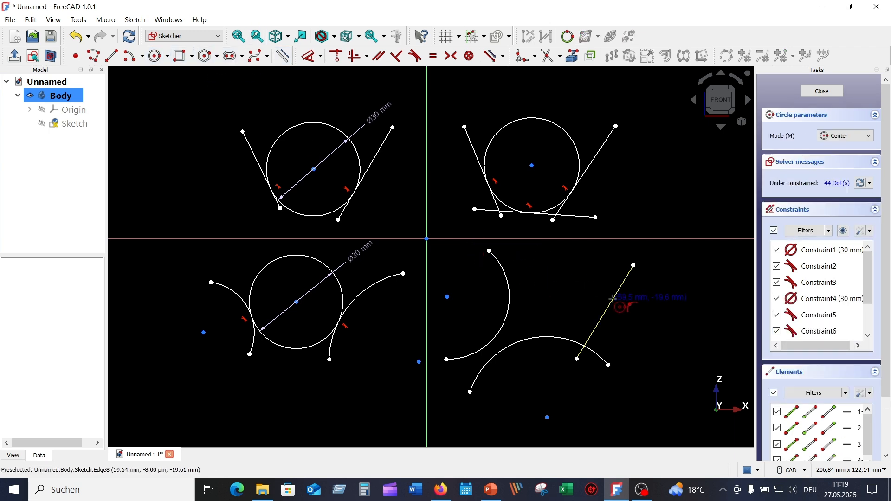
{"action": "left_click", "coordinate": [558, 285]}
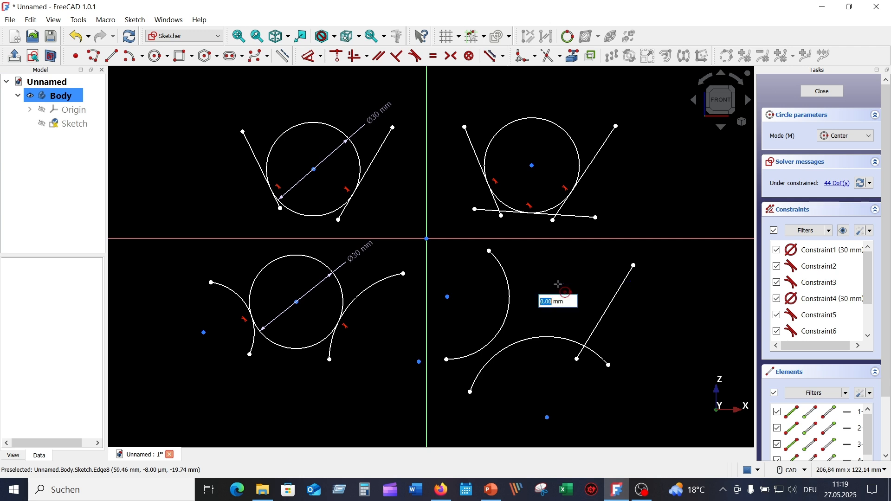
{"action": "left_click", "coordinate": [570, 259]}
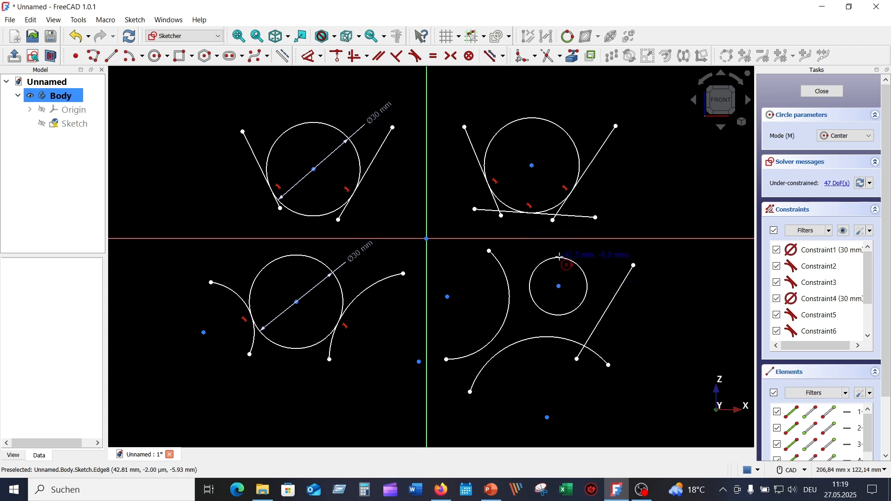
{"action": "right_click", "coordinate": [666, 290]}
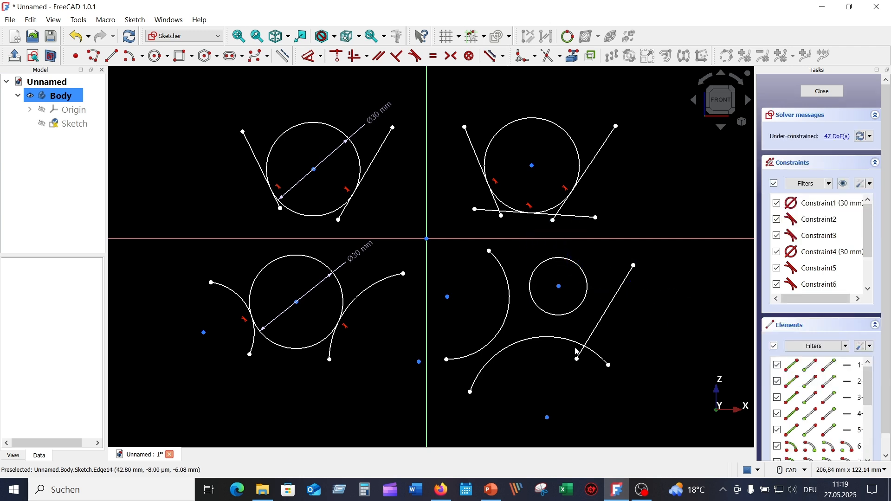
Step: Constrain the lower-right circle tangent to the arc below it, the slanted line on its right and the arc on its left
{"action": "left_click", "coordinate": [547, 315]}
{"action": "left_click", "coordinate": [548, 338]}
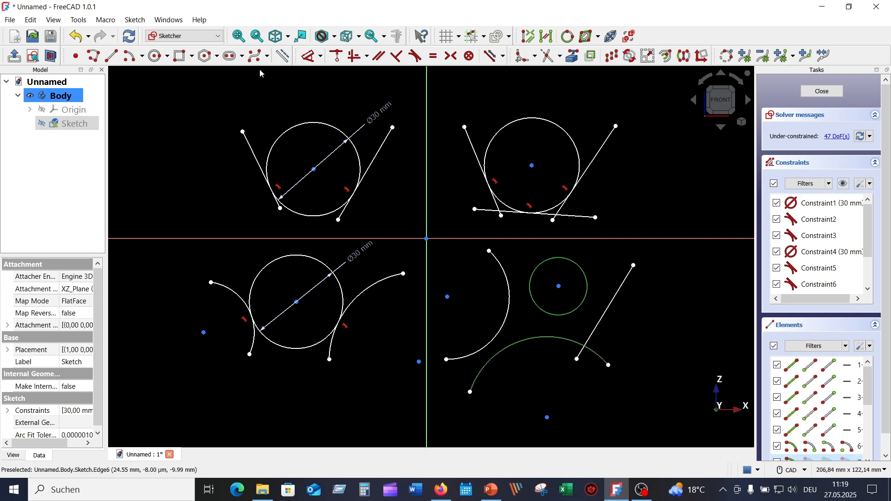
{"action": "left_click", "coordinate": [416, 56]}
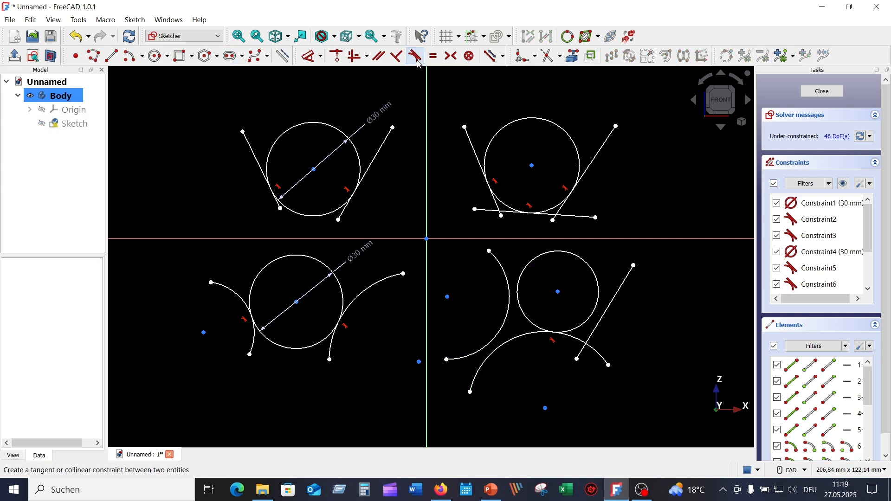
{"action": "left_click", "coordinate": [600, 304]}
{"action": "left_click", "coordinate": [614, 300]}
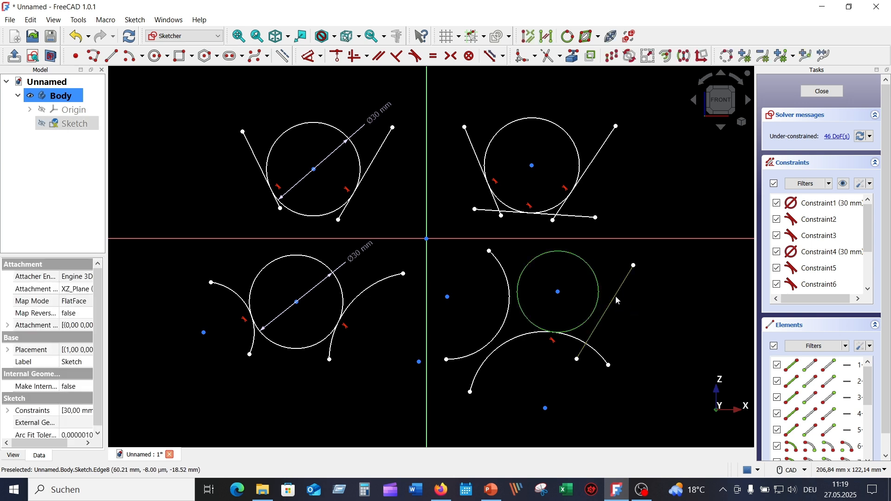
{"action": "left_click", "coordinate": [415, 56]}
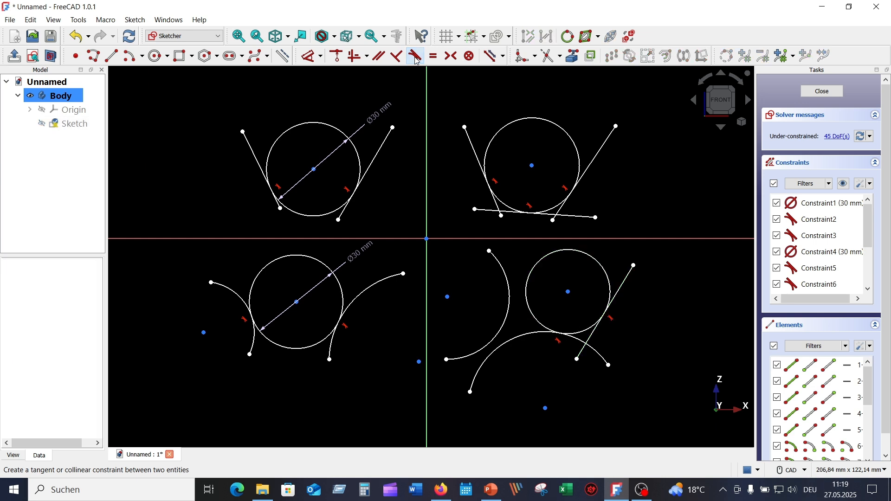
{"action": "left_click", "coordinate": [528, 293]}
{"action": "left_click", "coordinate": [510, 295]}
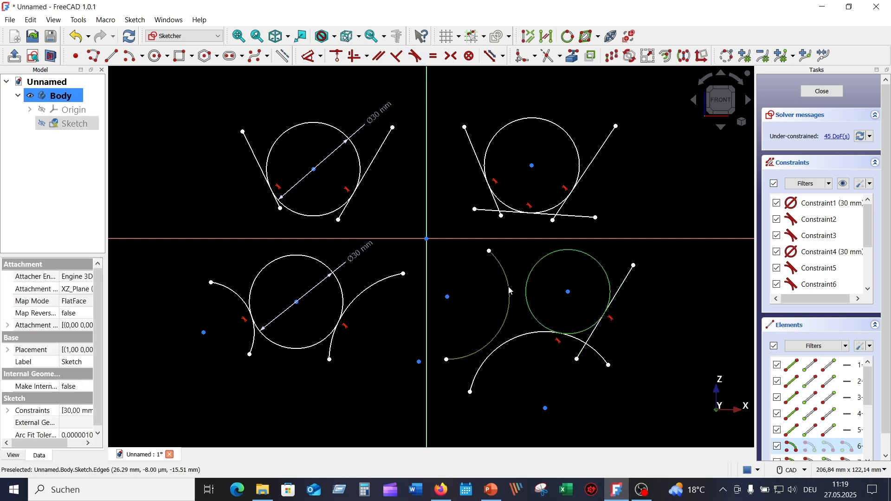
{"action": "left_click", "coordinate": [417, 57]}
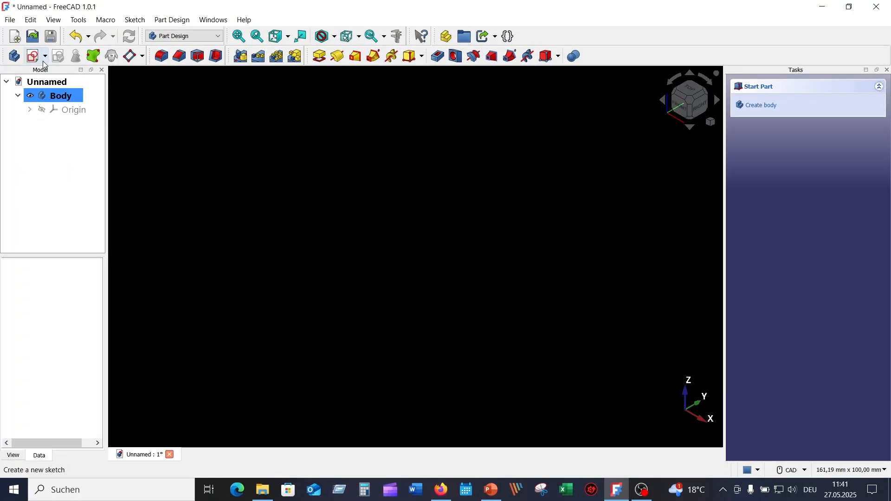
Step: Create a sketch on the XZ-plane and draw a center-point ellipse with radii of 20 mm and 10 mm, its major axis at 45°
{"action": "left_click", "coordinate": [36, 56]}
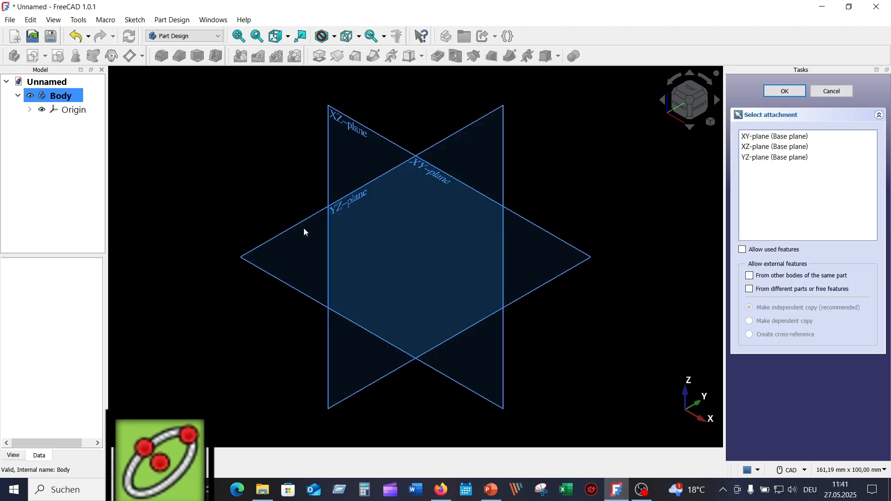
{"action": "left_click", "coordinate": [358, 132]}
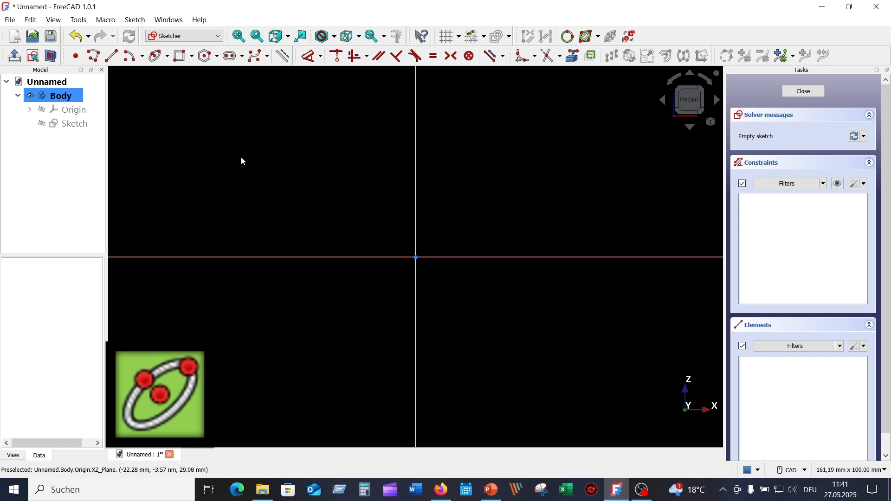
{"action": "left_click", "coordinate": [157, 56]}
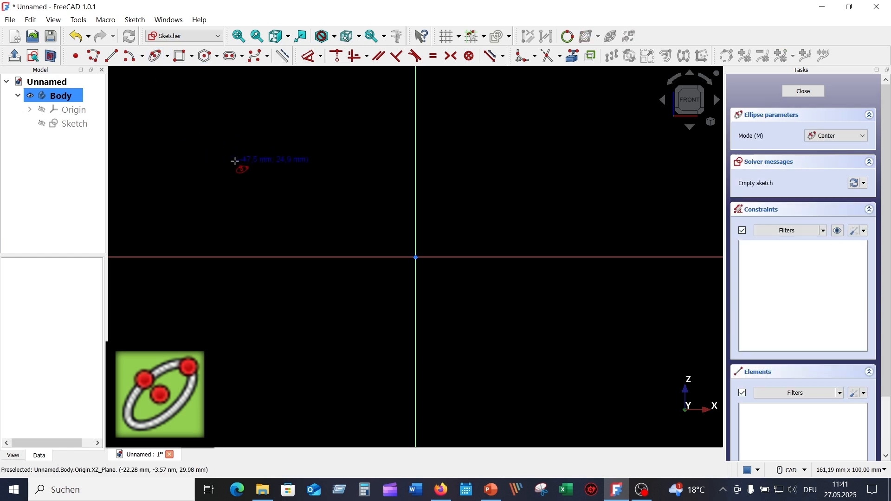
{"action": "left_click", "coordinate": [240, 171]}
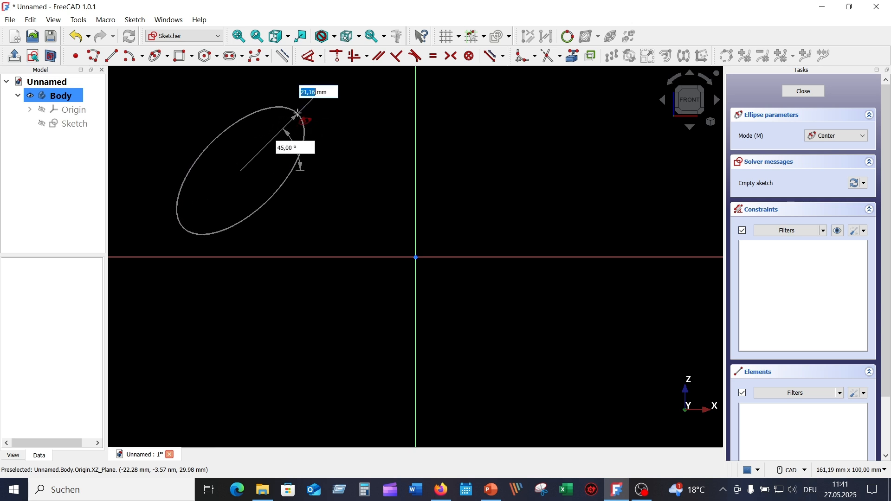
{"action": "type", "text": "0"}
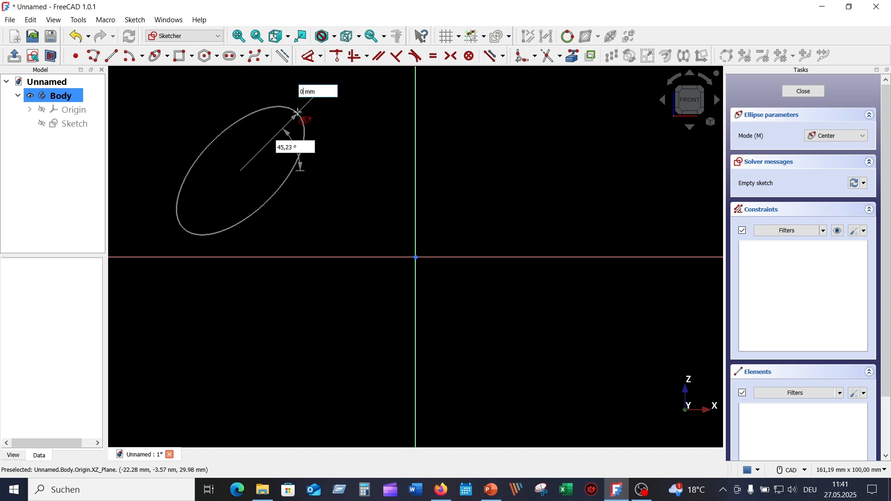
{"action": "key", "text": "BackSpace"}
{"action": "key", "text": "Tab"}
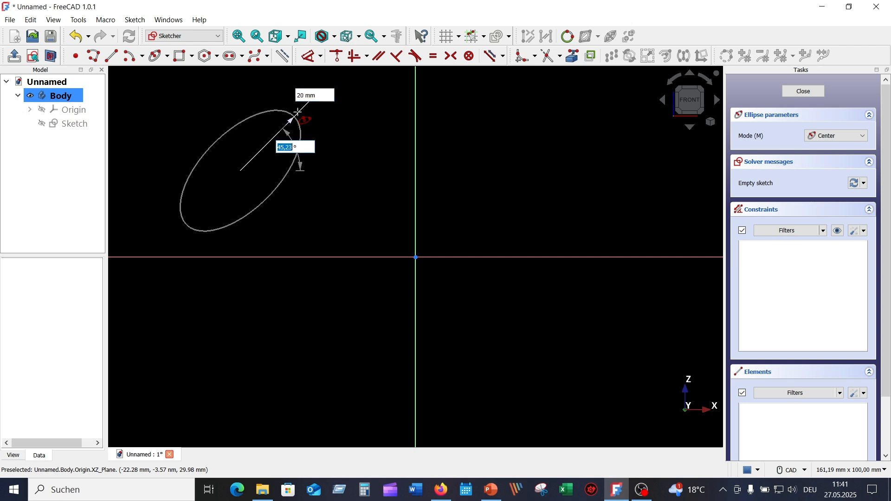
{"action": "type", "text": "4"}
{"action": "key", "text": "Tab"}
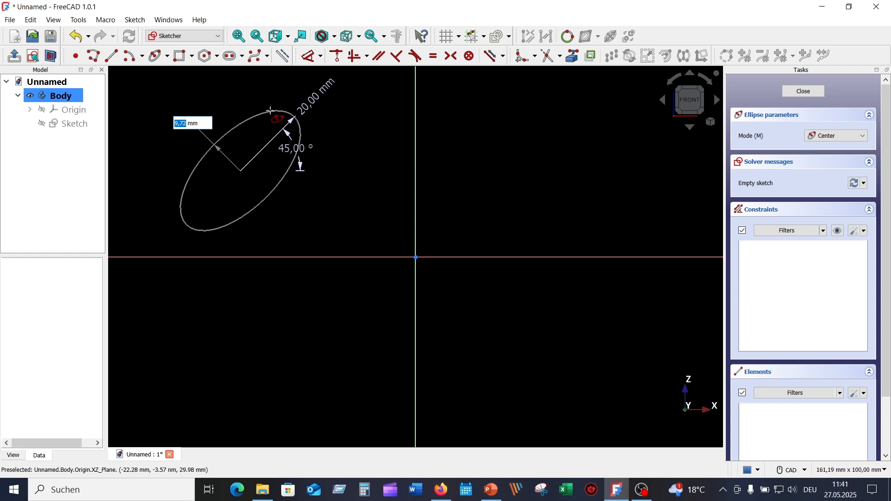
{"action": "type", "text": "10"}
{"action": "key", "text": "Return"}
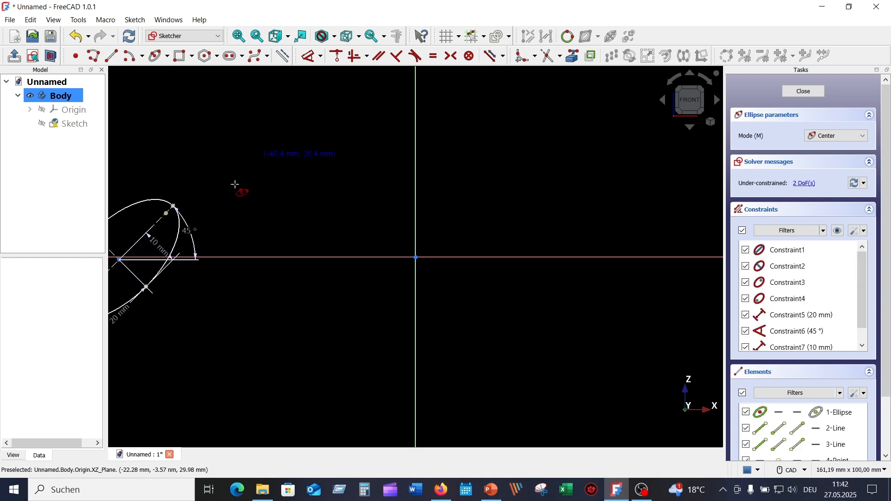
{"action": "right_click", "coordinate": [328, 163]}
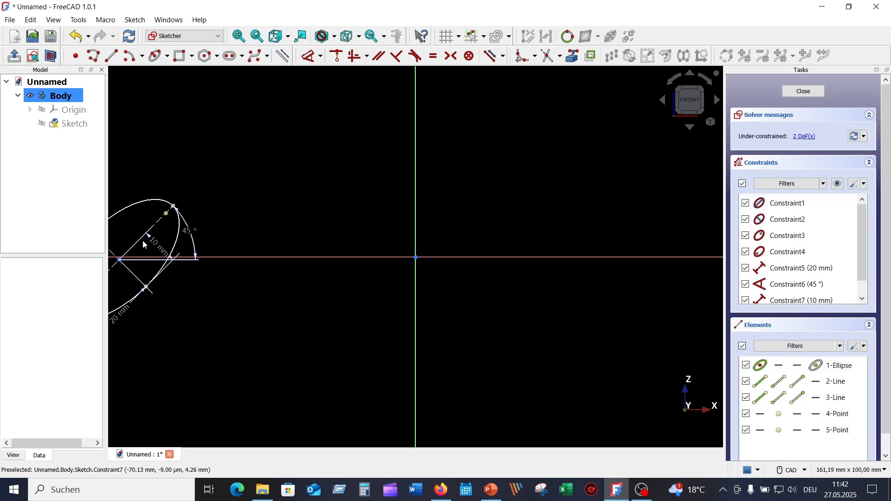
Step: Move the 45° ellipse into the upper-left quadrant and place its 20 mm dimension outside the curve, to the lower right
{"action": "left_click_drag", "start_coordinate": [137, 243], "coordinate": [339, 112]}
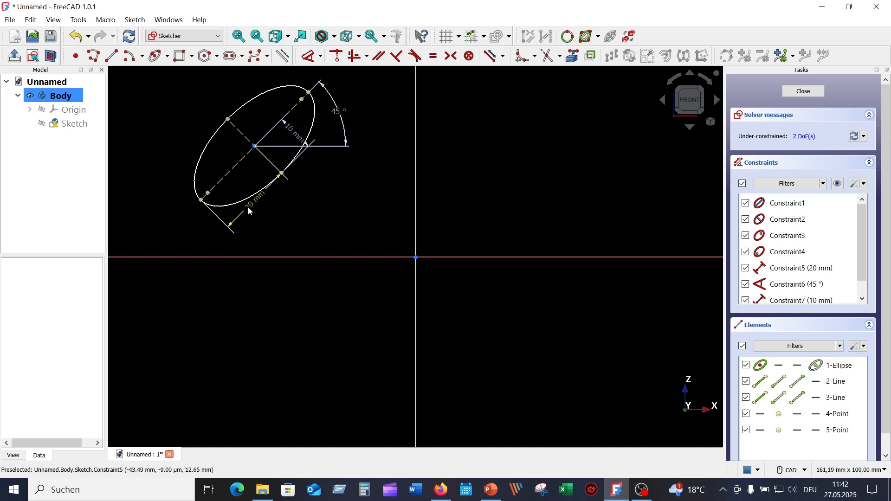
{"action": "left_click_drag", "start_coordinate": [249, 211], "coordinate": [261, 221]}
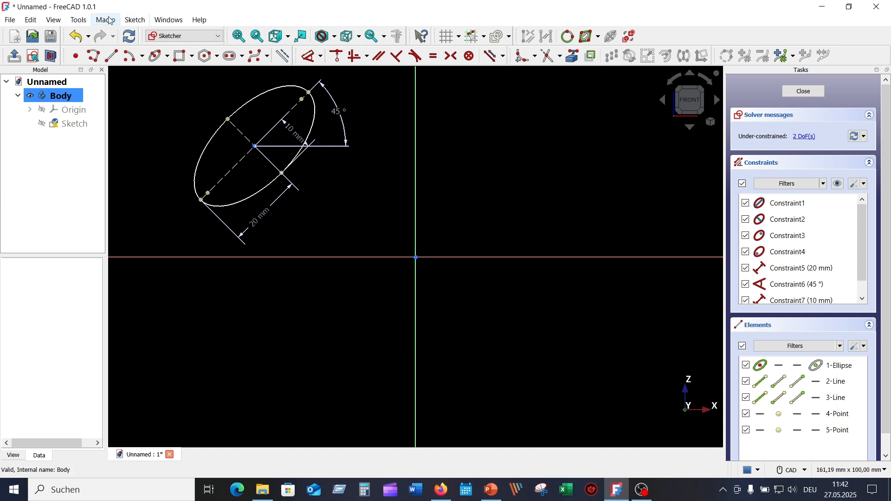
Step: Draw a second center-point ellipse in the lower-left quadrant with radii of 20 mm and 10 mm, its major axis at 135°
{"action": "left_click", "coordinate": [135, 20]}
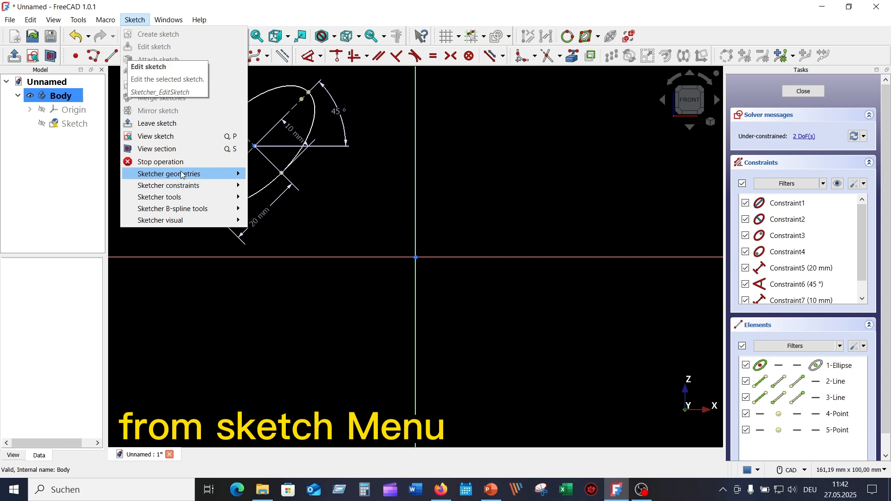
{"action": "mouse_move", "coordinate": [176, 174]}
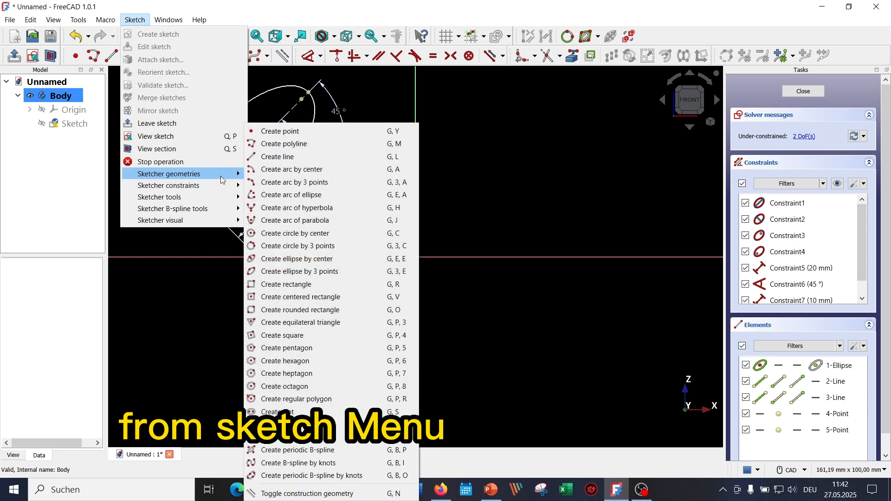
{"action": "left_click", "coordinate": [292, 259]}
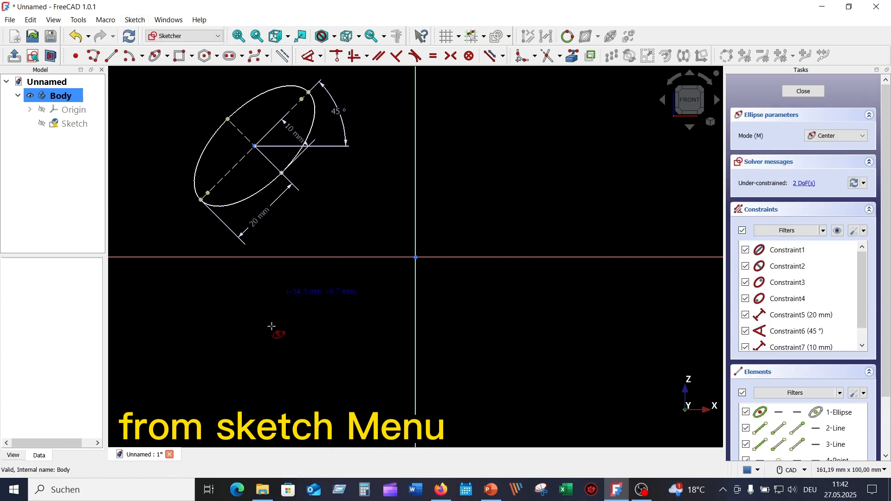
{"action": "left_click", "coordinate": [269, 367]}
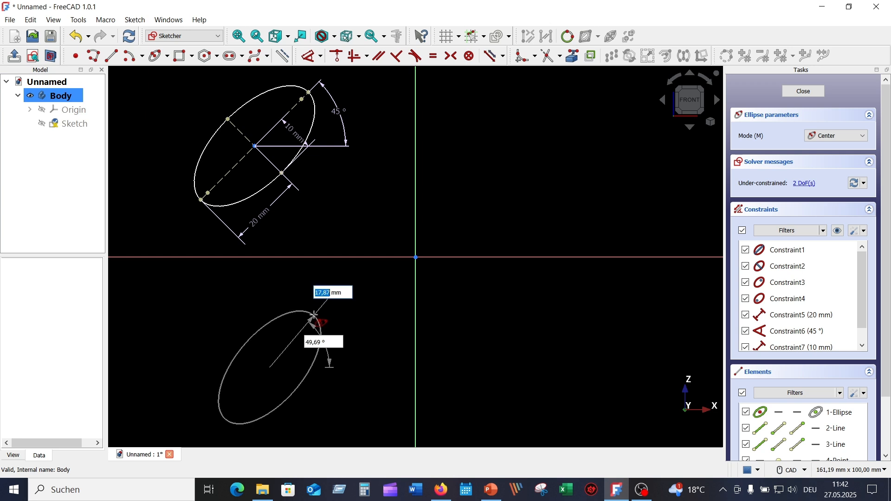
{"action": "type", "text": "2"}
{"action": "key", "text": "BackSpace"}
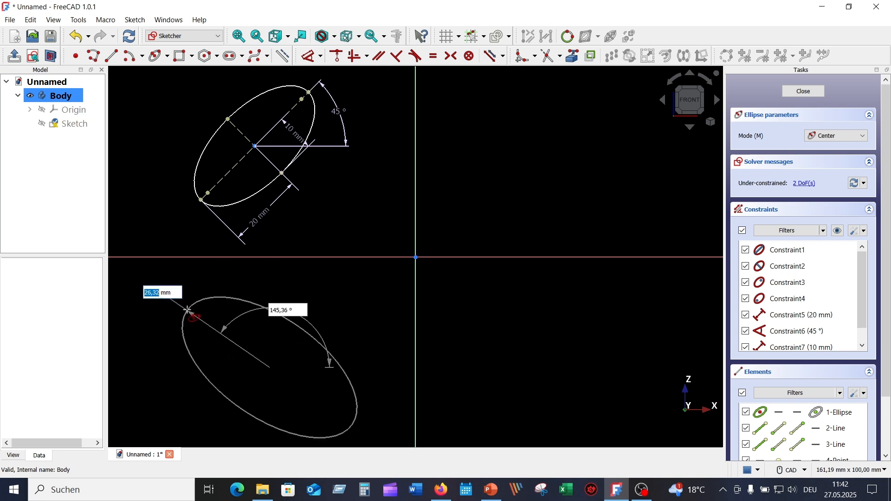
{"action": "type", "text": "2"}
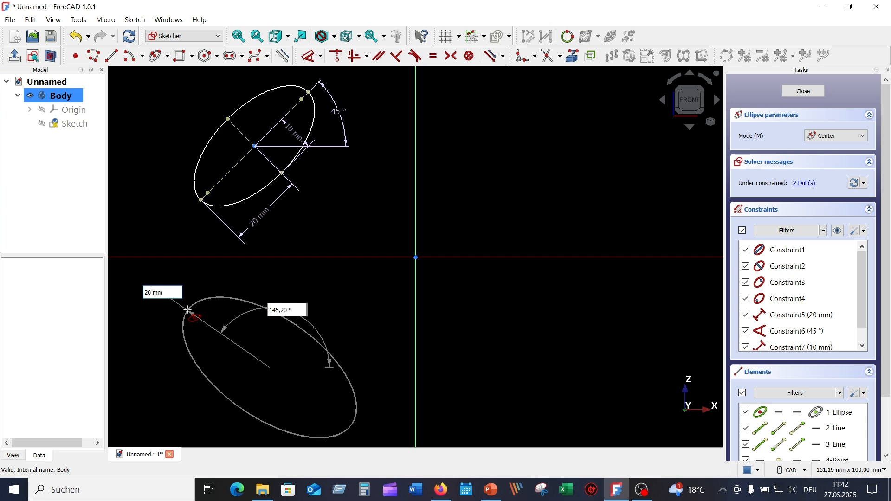
{"action": "type", "text": "0"}
{"action": "key", "text": "Tab"}
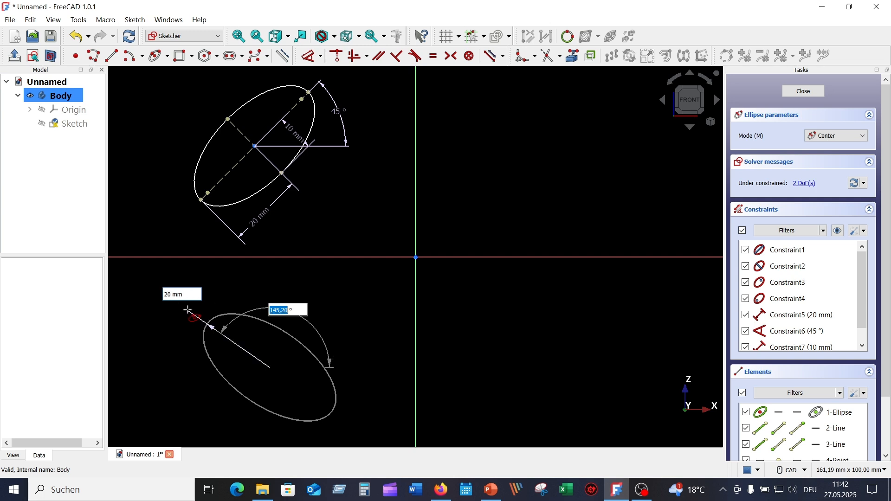
{"action": "type", "text": "1"}
{"action": "key", "text": "Tab"}
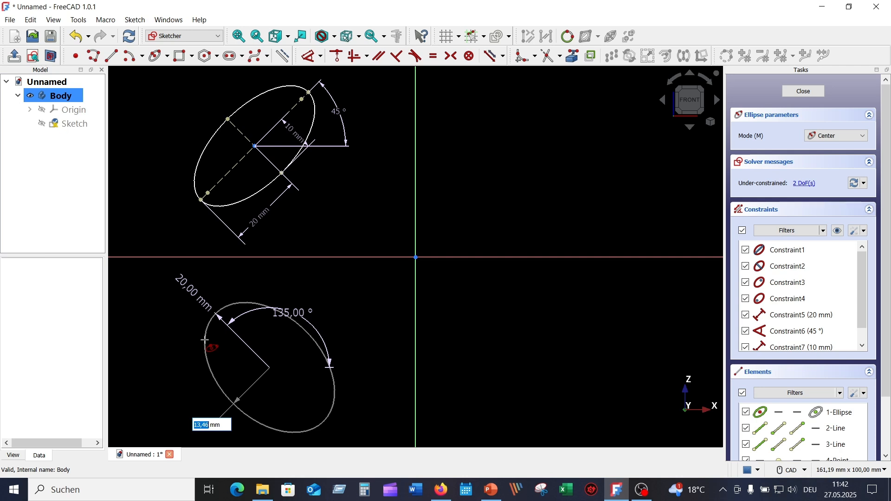
{"action": "type", "text": "10"}
{"action": "key", "text": "Return"}
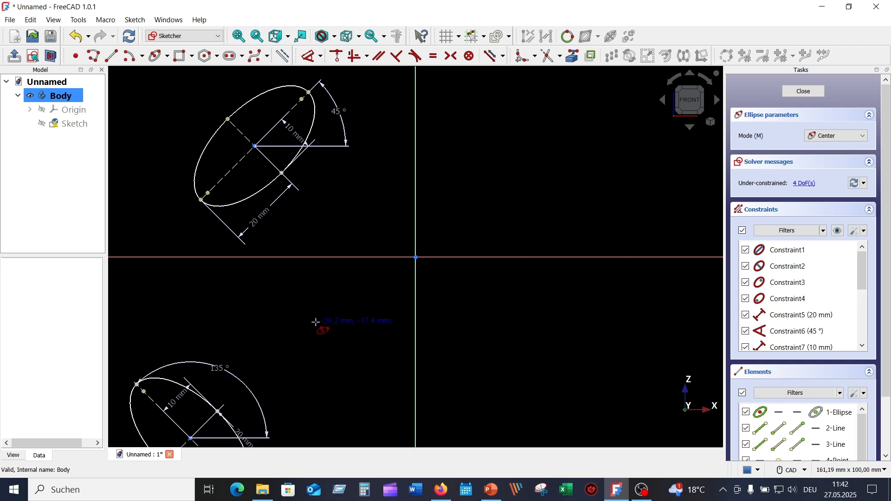
{"action": "key", "text": "Escape"}
Step: Move the 135° ellipse up below the first one, place its 20 mm dimension at its lower left and shift its 10 mm dimension slightly
{"action": "left_click_drag", "start_coordinate": [225, 395], "coordinate": [262, 345]}
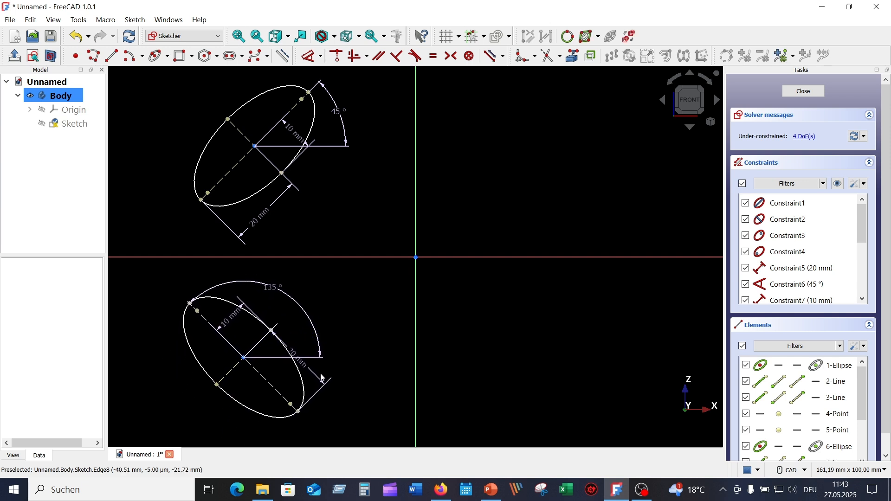
{"action": "left_click_drag", "start_coordinate": [312, 369], "coordinate": [243, 429]}
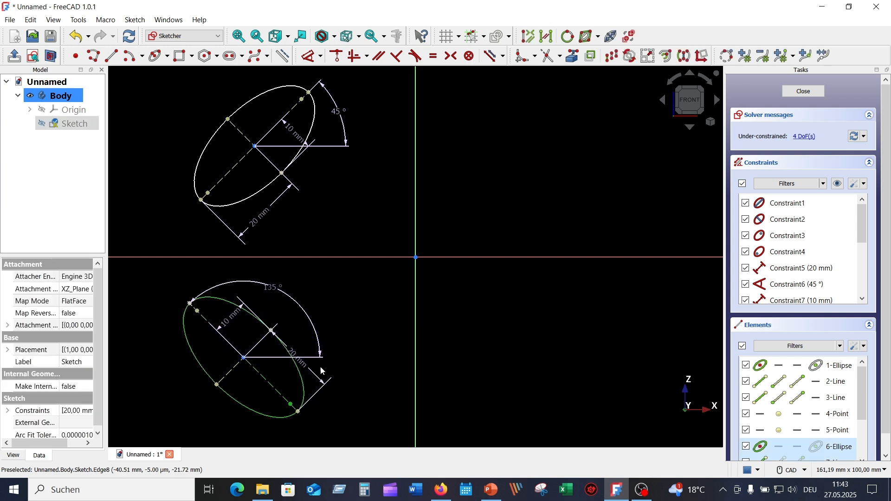
{"action": "left_click_drag", "start_coordinate": [302, 369], "coordinate": [227, 424]}
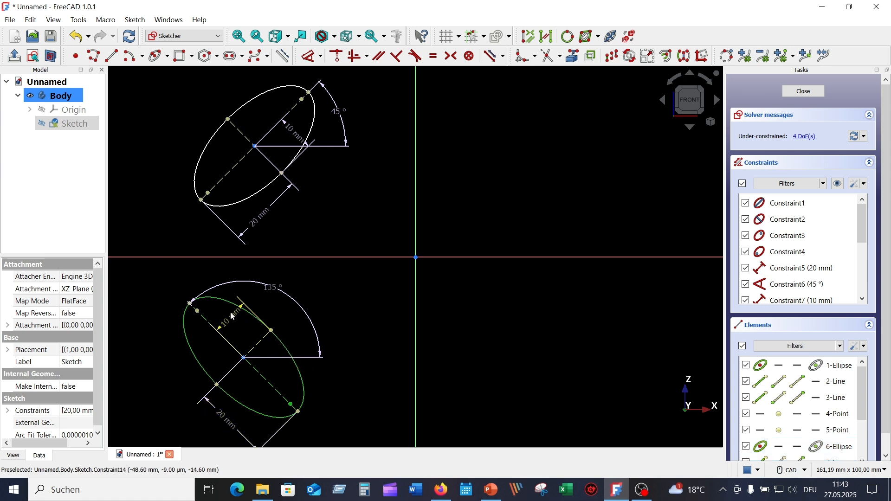
{"action": "left_click_drag", "start_coordinate": [233, 319], "coordinate": [239, 318]}
{"action": "right_click", "coordinate": [513, 124]}
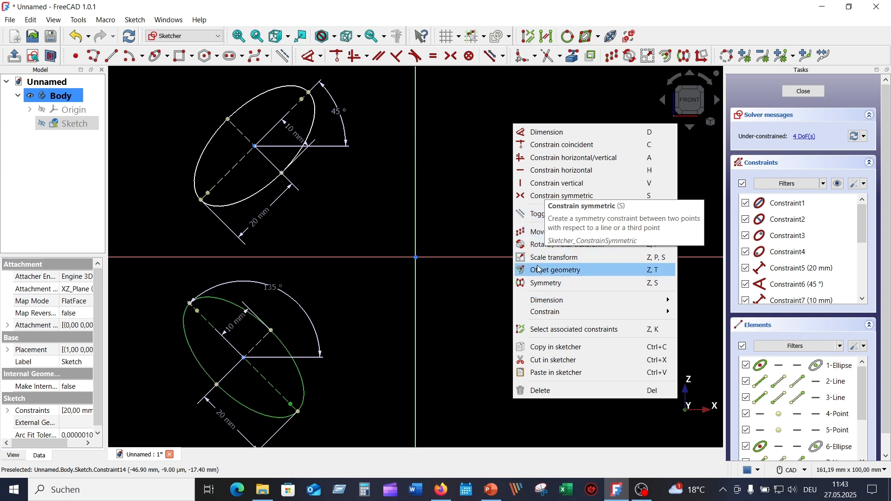
{"action": "left_click", "coordinate": [469, 122]}
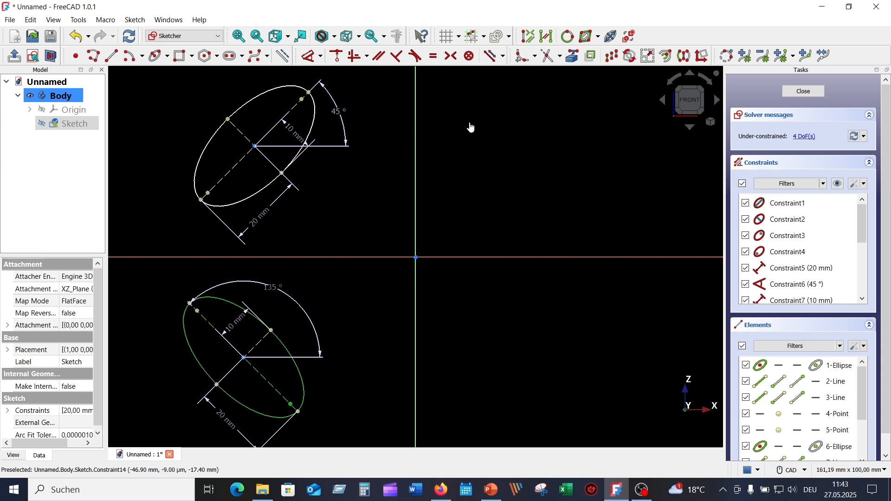
Step: Draw a third center-point ellipse in the lower-right quadrant with radii of 20 mm and 10 mm, its major axis at 90°
{"action": "right_click", "coordinate": [516, 130]}
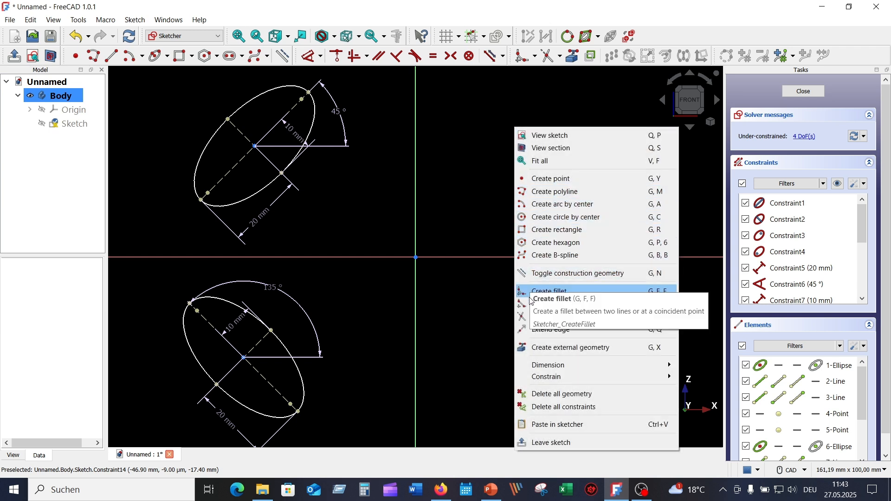
{"action": "left_click", "coordinate": [471, 170]}
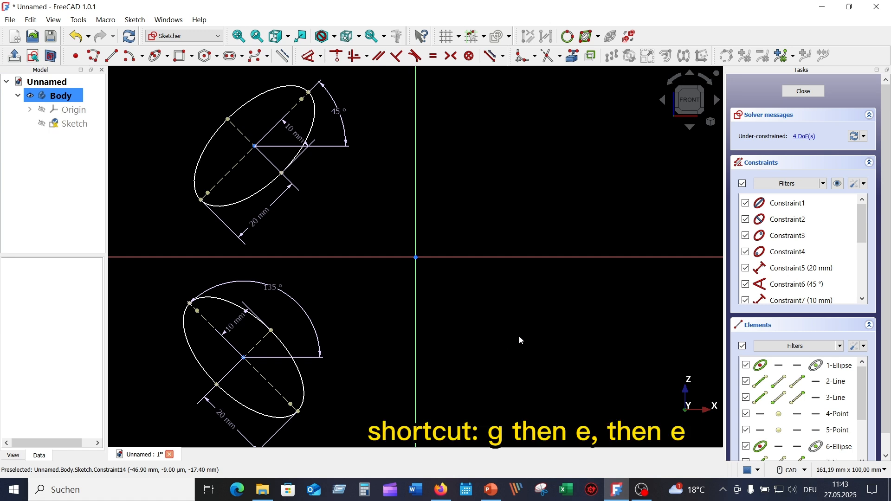
{"action": "key", "text": "g"}
{"action": "key", "text": "e"}
{"action": "key", "text": "e"}
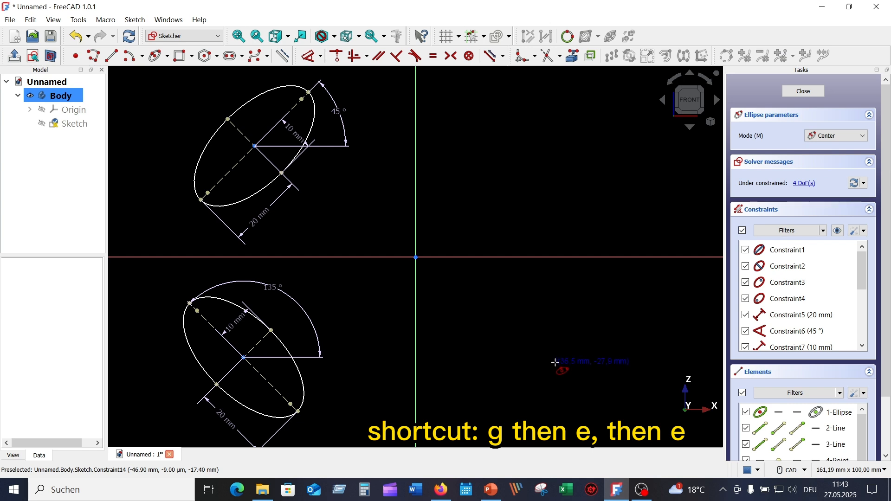
{"action": "left_click", "coordinate": [555, 363]}
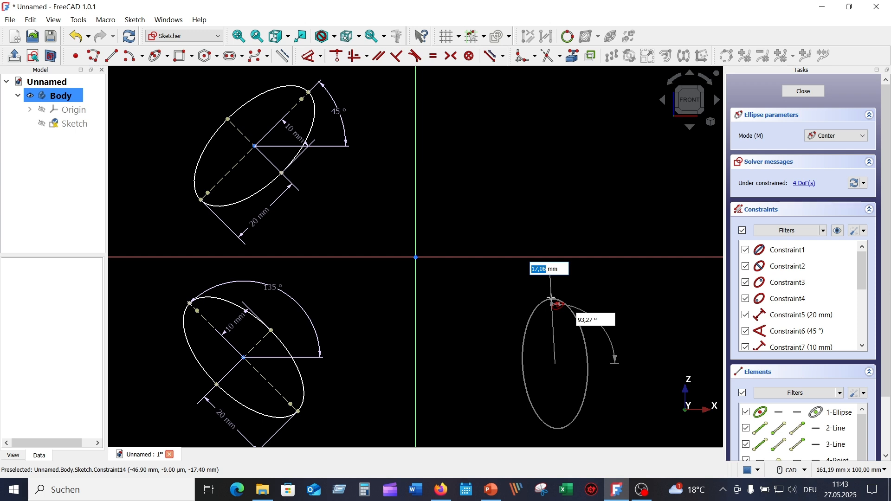
{"action": "type", "text": "20"}
{"action": "key", "text": "Return"}
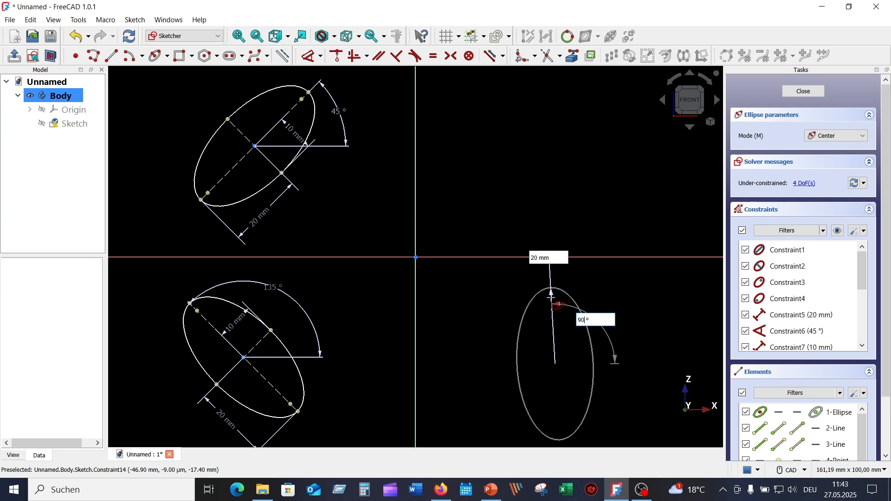
{"action": "key", "text": "Return"}
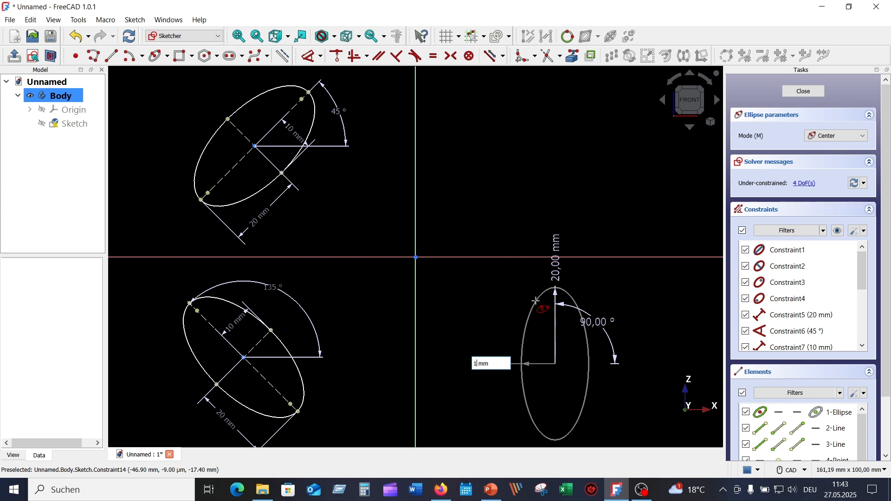
{"action": "type", "text": "10"}
{"action": "key", "text": "Return"}
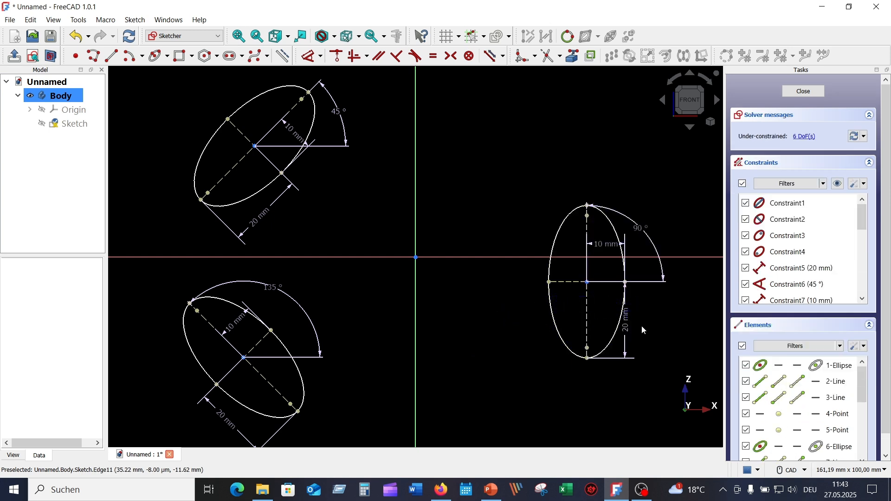
Step: Move the 90° ellipse down and left below the horizontal axis, and shift its angle and 20 mm dimensions outward, clear of the curve
{"action": "left_click_drag", "start_coordinate": [588, 299], "coordinate": [545, 358]}
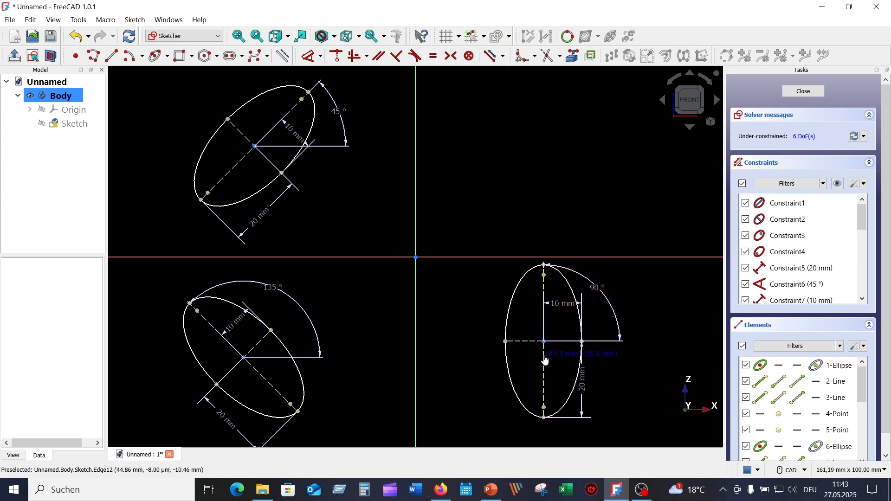
{"action": "left_click_drag", "start_coordinate": [604, 295], "coordinate": [618, 279]}
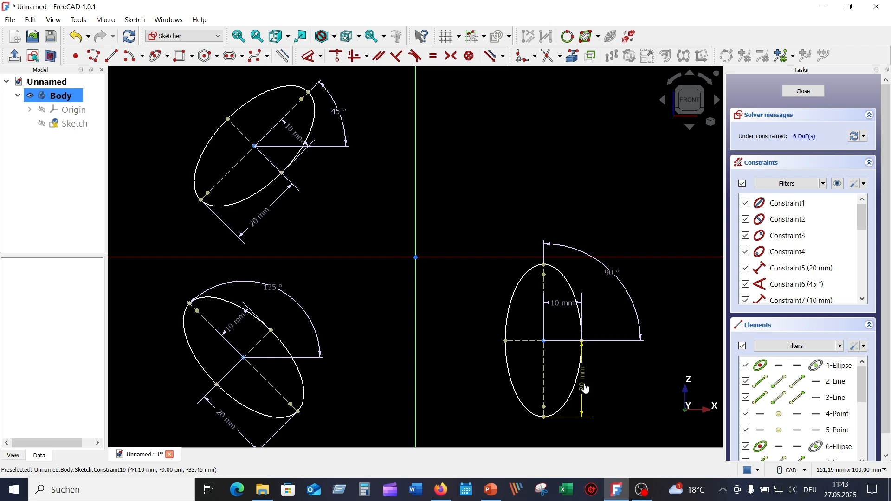
{"action": "left_click_drag", "start_coordinate": [586, 389], "coordinate": [613, 383]}
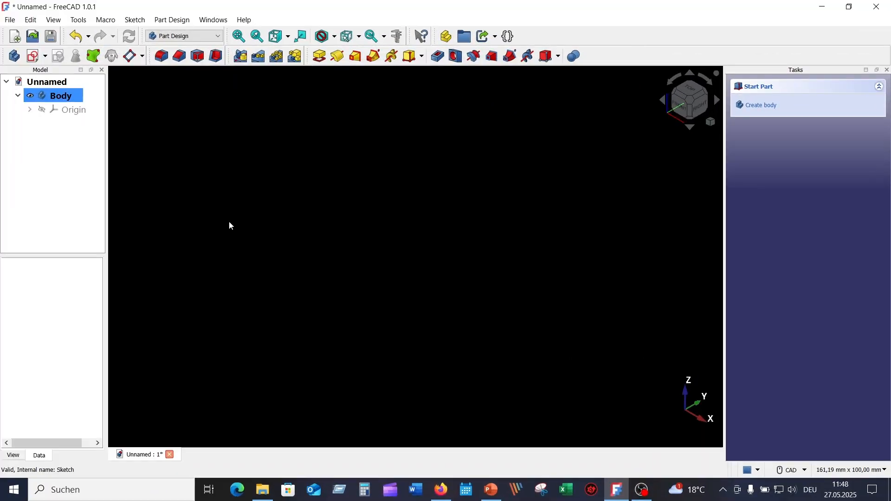
Step: Create a sketch on the XZ-plane and draw a three-point ellipse in the upper-left quadrant, its major axis rising to the right
{"action": "left_click", "coordinate": [33, 56]}
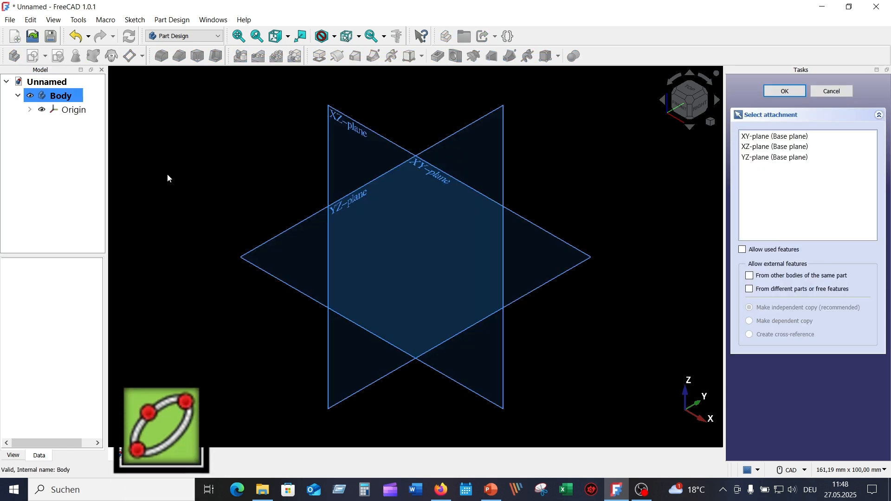
{"action": "left_click", "coordinate": [346, 134]}
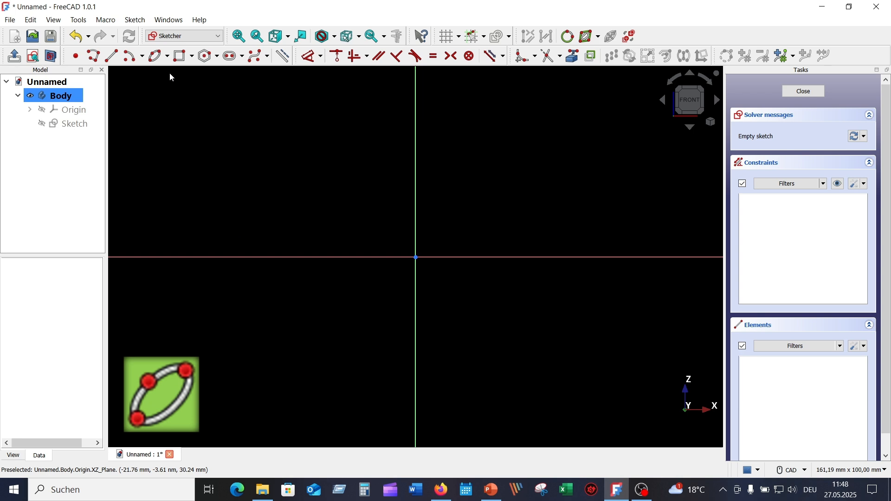
{"action": "left_click", "coordinate": [167, 56]}
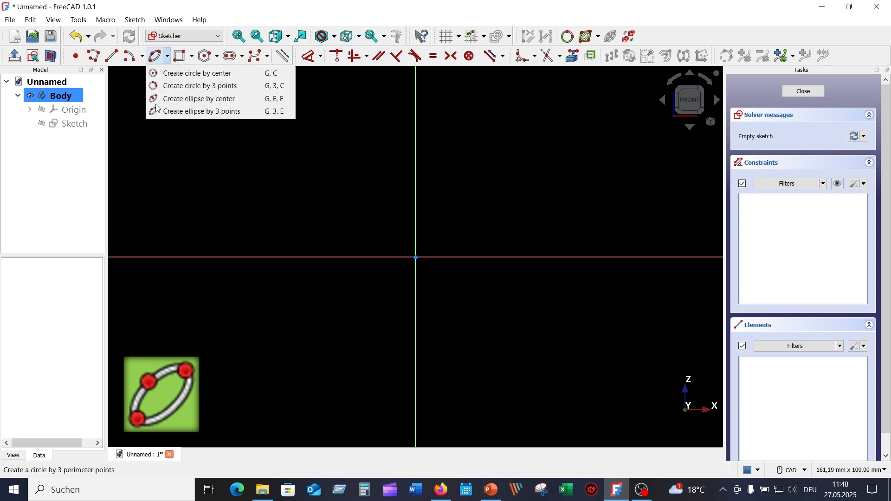
{"action": "left_click", "coordinate": [216, 112]}
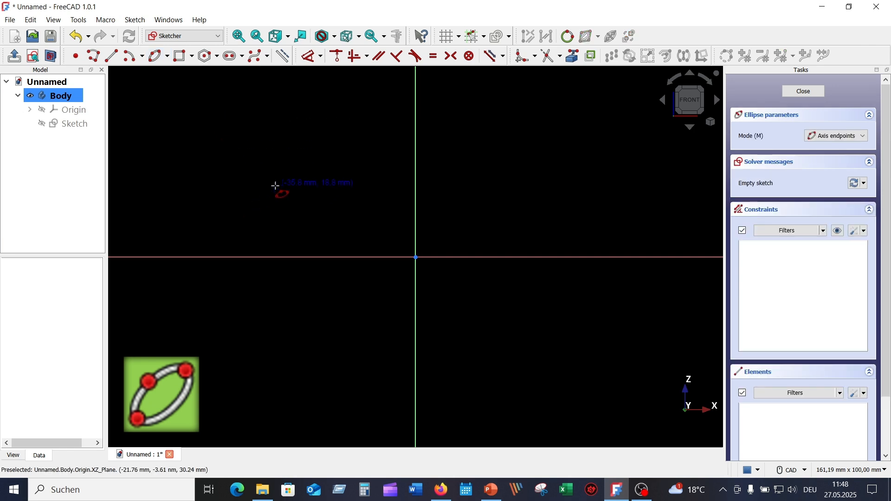
{"action": "left_click", "coordinate": [251, 215]}
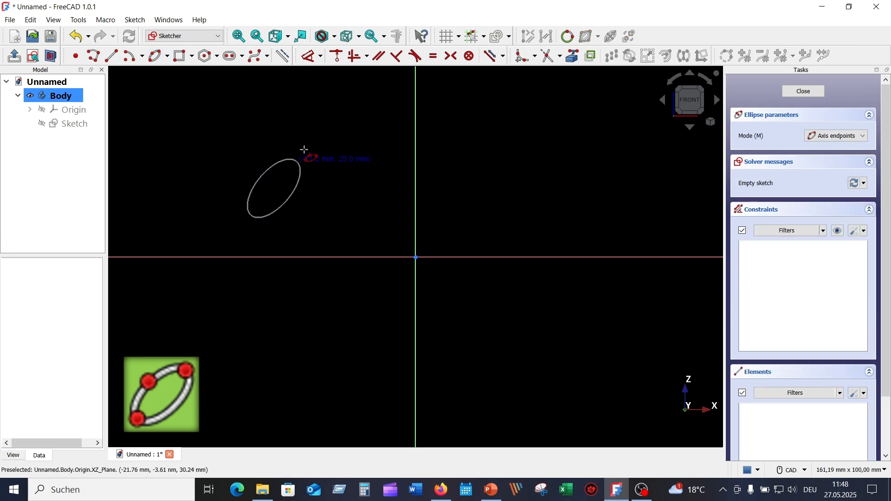
{"action": "left_click", "coordinate": [328, 102]}
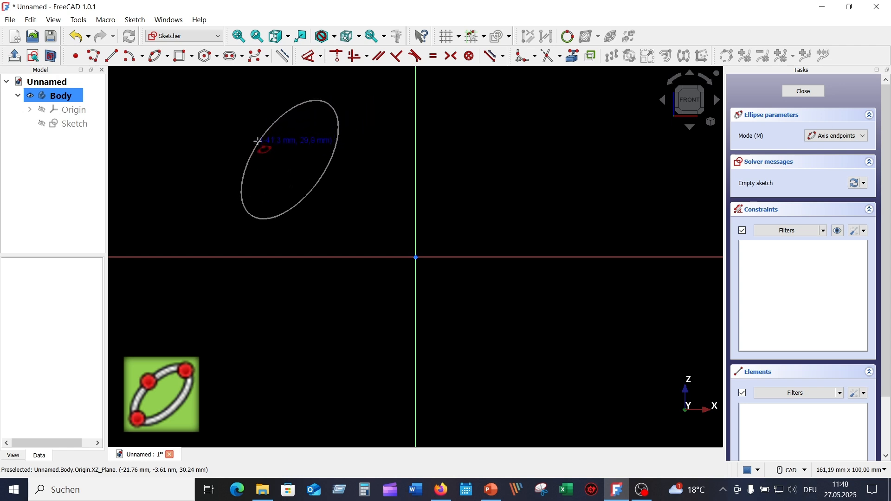
{"action": "left_click", "coordinate": [258, 139]}
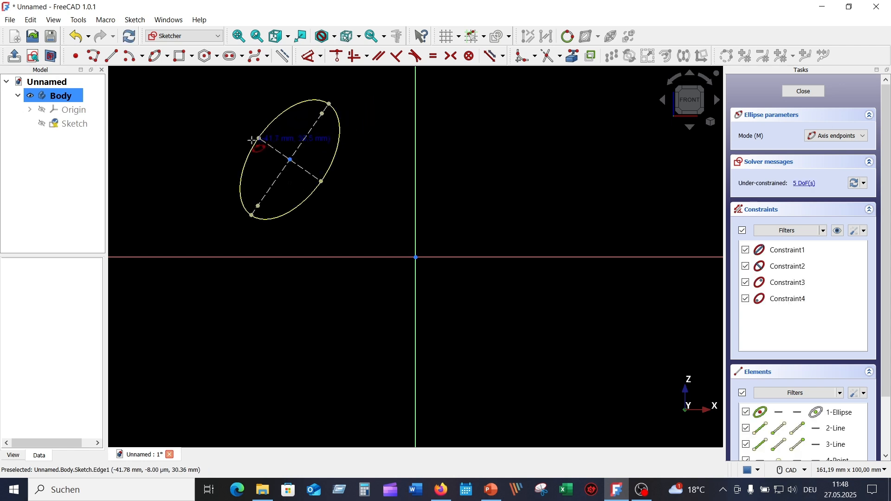
{"action": "right_click", "coordinate": [351, 207]}
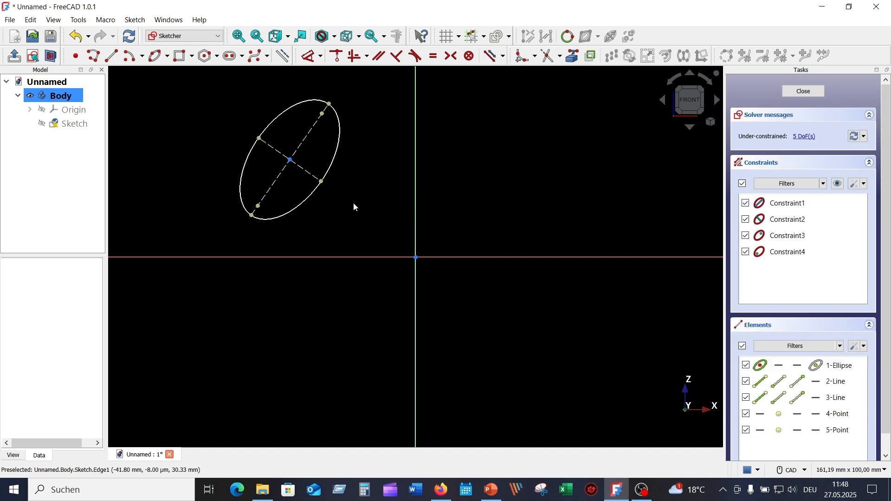
Step: Constrain the angle between the ellipse's major axis and the horizontal sketch axis to 45°
{"action": "left_click", "coordinate": [310, 59]}
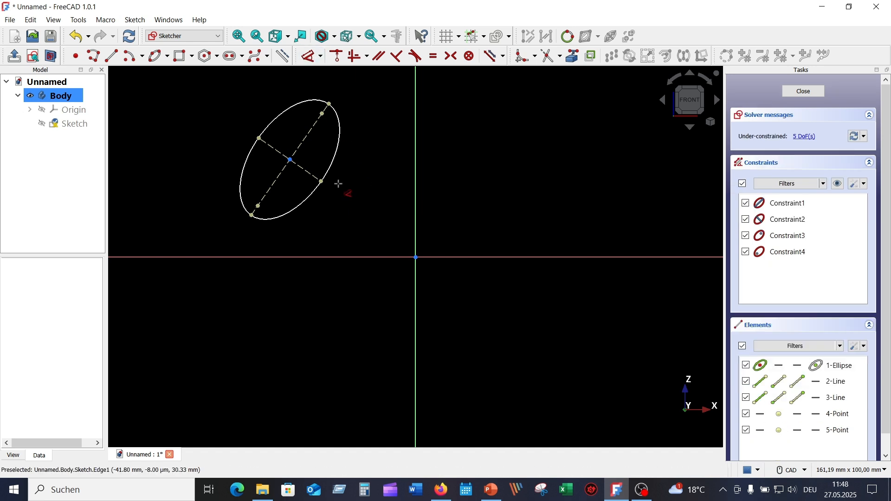
{"action": "left_click", "coordinate": [304, 141]}
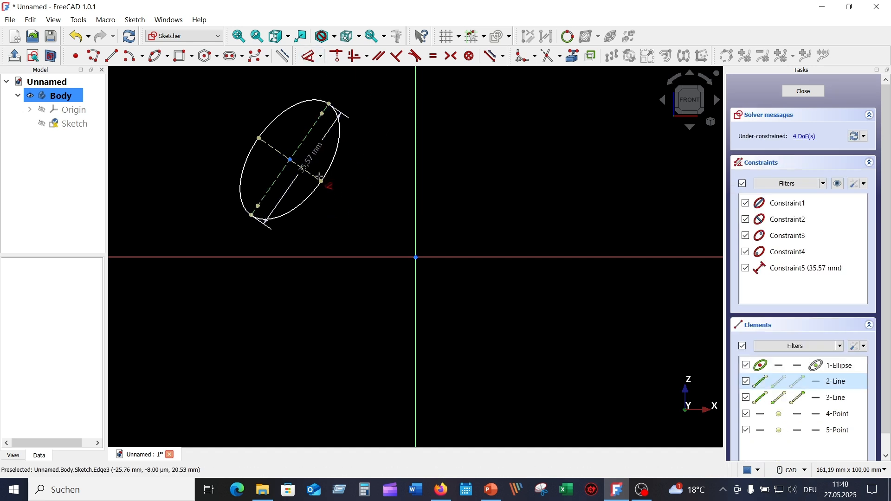
{"action": "left_click", "coordinate": [372, 256]}
{"action": "left_click", "coordinate": [378, 227]}
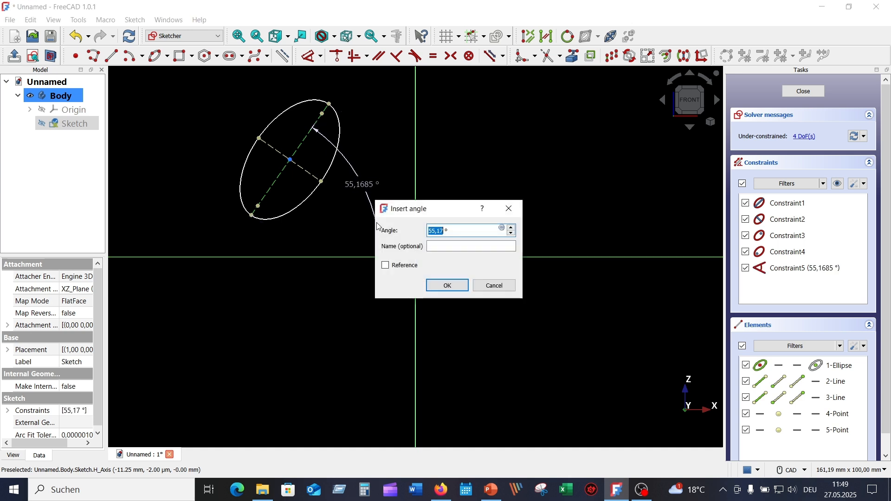
{"action": "key", "text": "Return"}
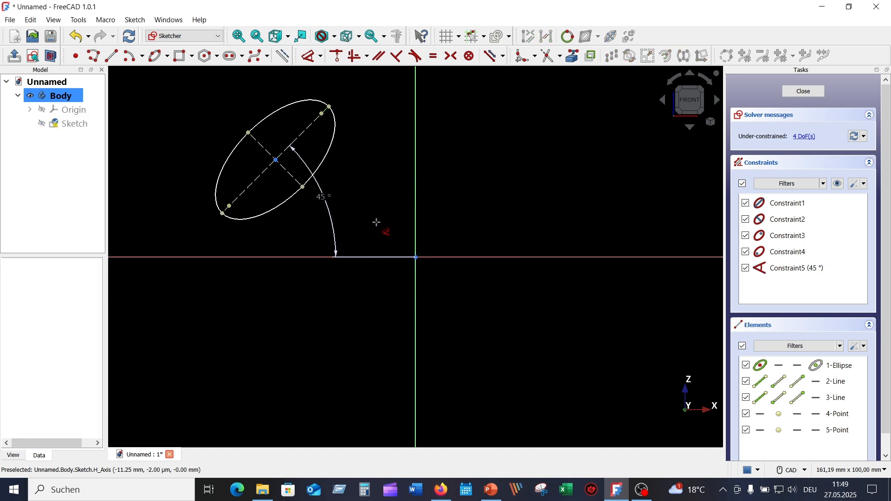
Step: Dimension the ellipse's major axis at 40 mm on its upper-left side and its minor axis at 20 mm on its lower-left side
{"action": "left_click", "coordinate": [265, 171]}
{"action": "left_click", "coordinate": [229, 137]}
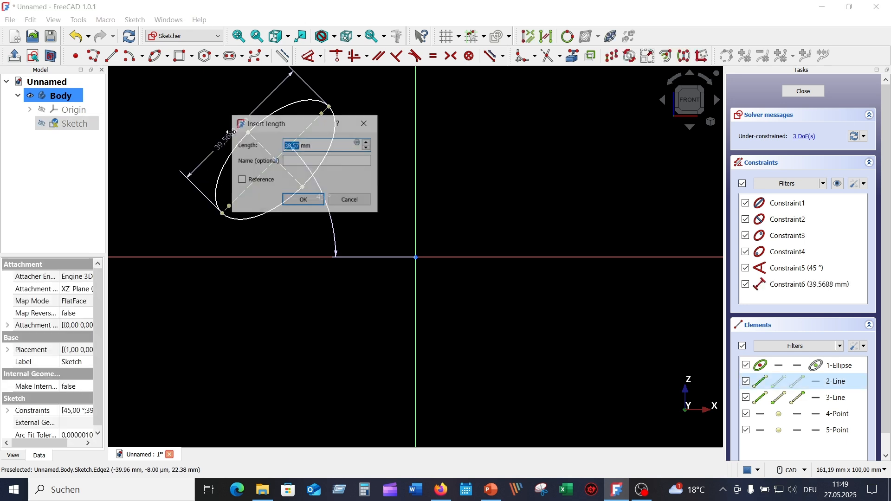
{"action": "type", "text": "40"}
{"action": "key", "text": "Return"}
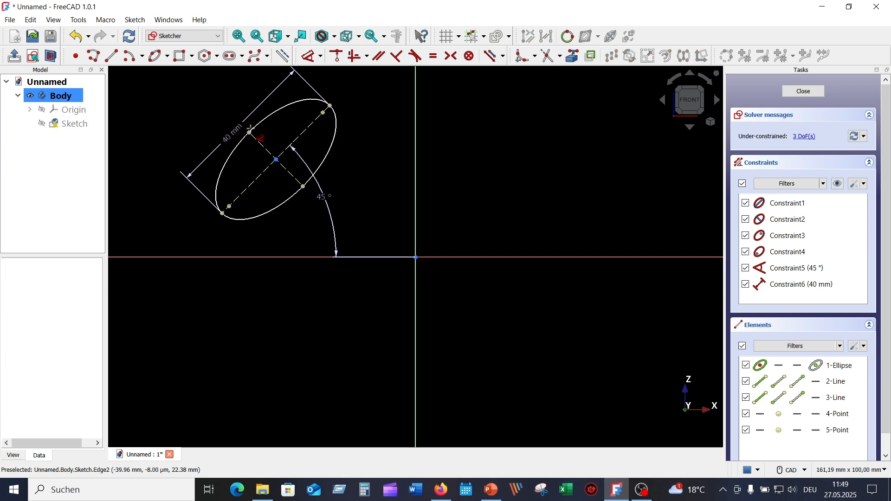
{"action": "left_click", "coordinate": [291, 173]}
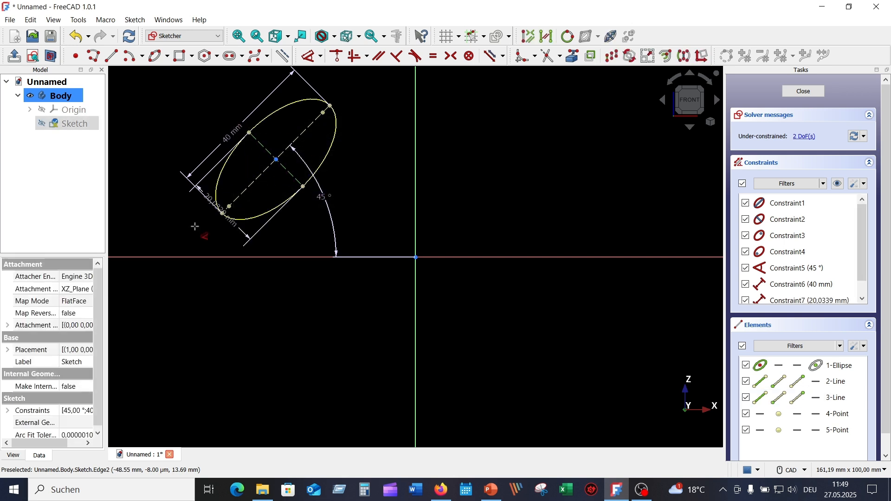
{"action": "left_click", "coordinate": [200, 235]}
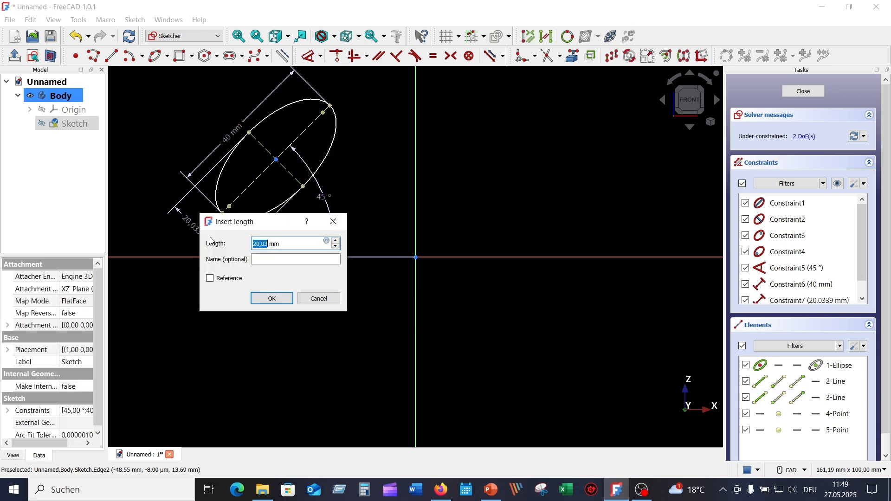
{"action": "key", "text": "Return"}
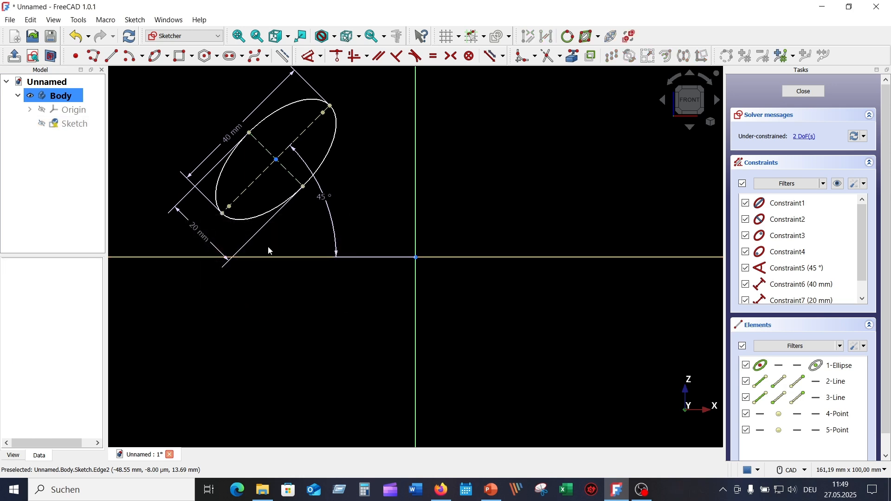
Step: Draw a second three-point ellipse in the lower-left quadrant, its major axis falling to the right
{"action": "left_click", "coordinate": [135, 20]}
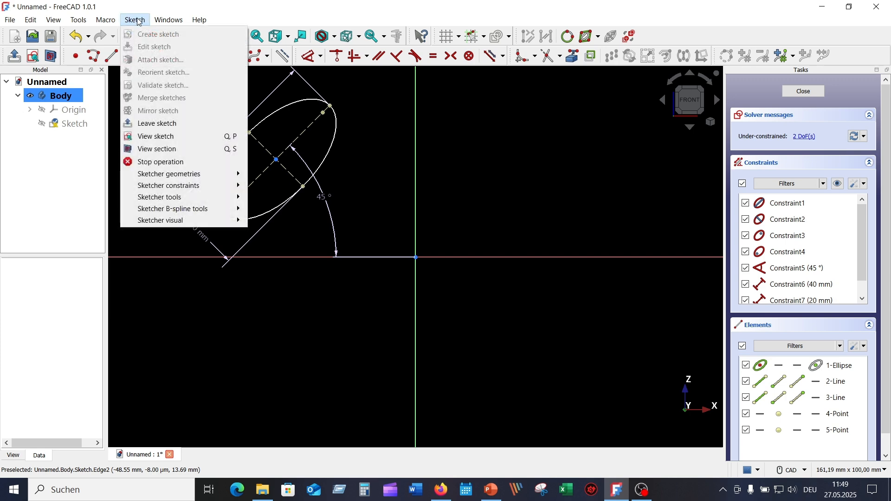
{"action": "mouse_move", "coordinate": [184, 175]}
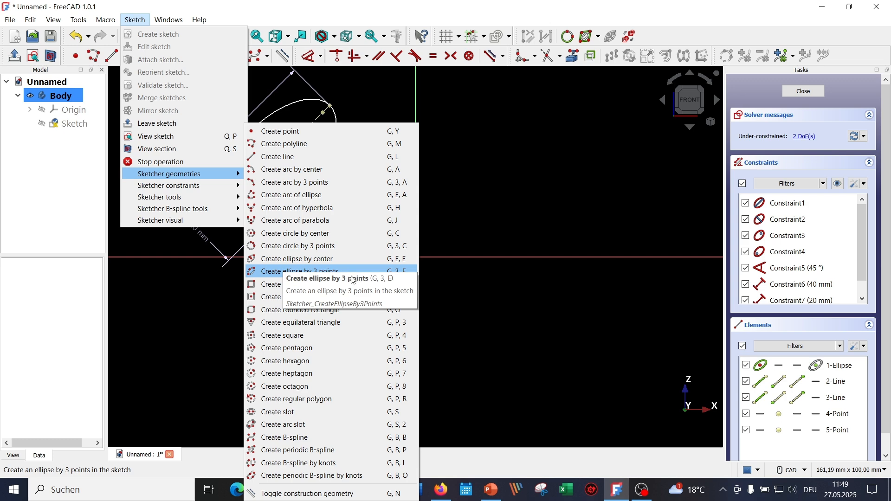
{"action": "left_click", "coordinate": [274, 272]}
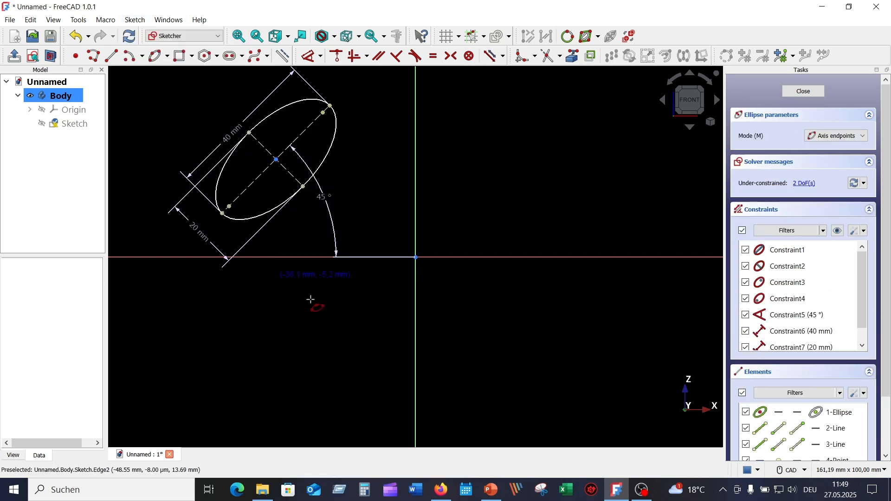
{"action": "left_click", "coordinate": [298, 402]}
{"action": "left_click", "coordinate": [192, 292]}
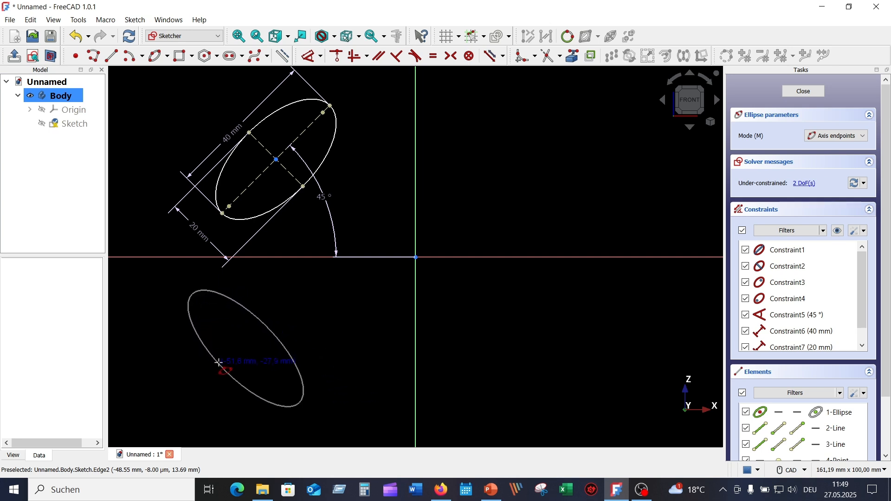
{"action": "left_click", "coordinate": [218, 363]}
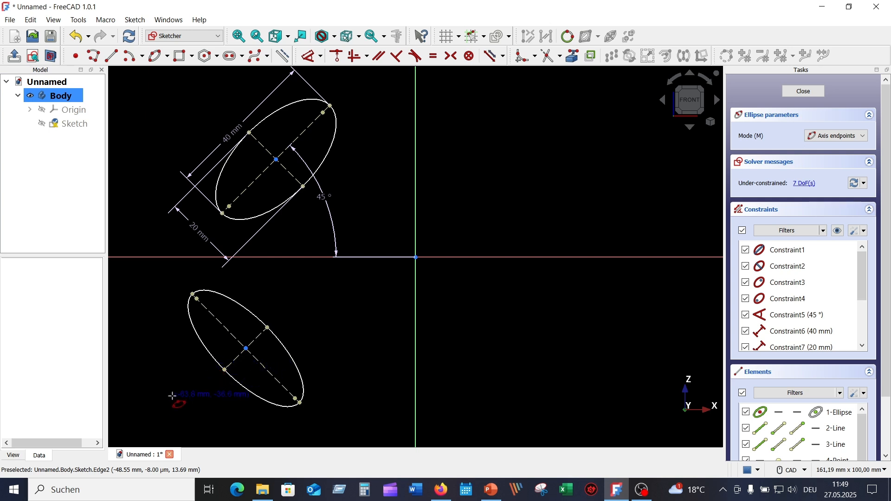
{"action": "key", "text": "Escape"}
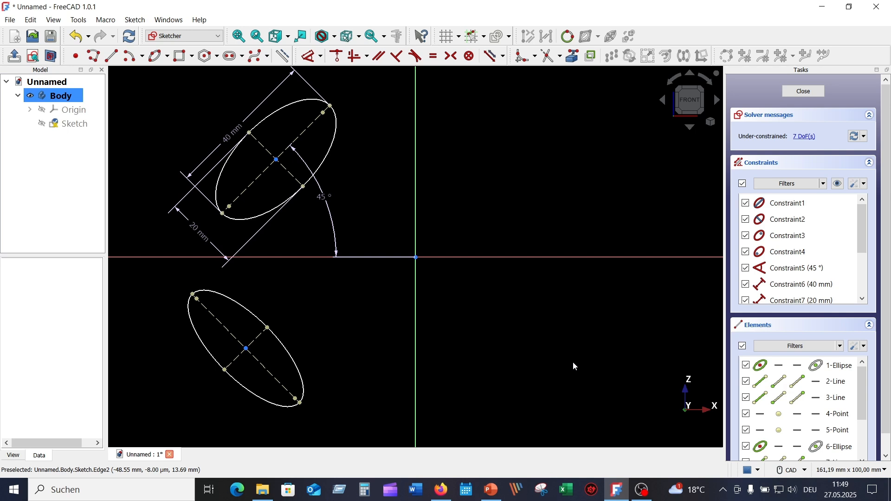
Step: Draw a center-point ellipse in the lower-right quadrant with a nearly vertical major axis about 52 mm long
{"action": "key", "text": "g"}
{"action": "key", "text": "3"}
{"action": "key", "text": "e"}
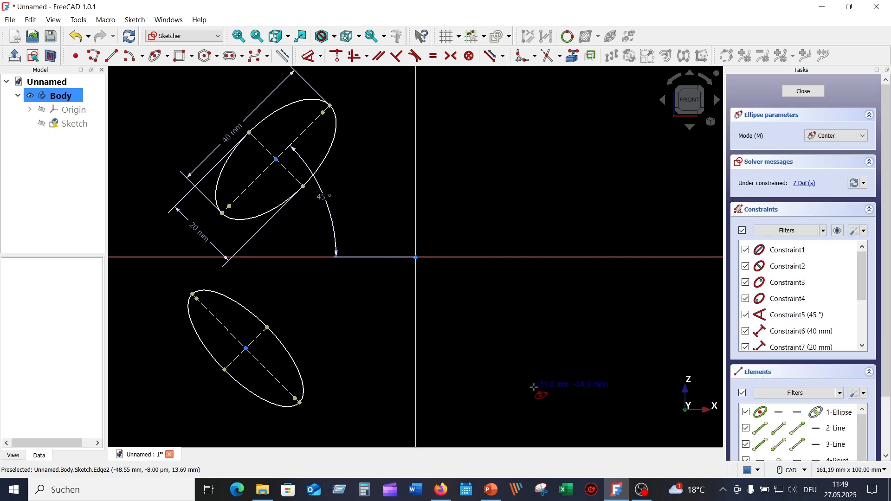
{"action": "left_click", "coordinate": [559, 404]}
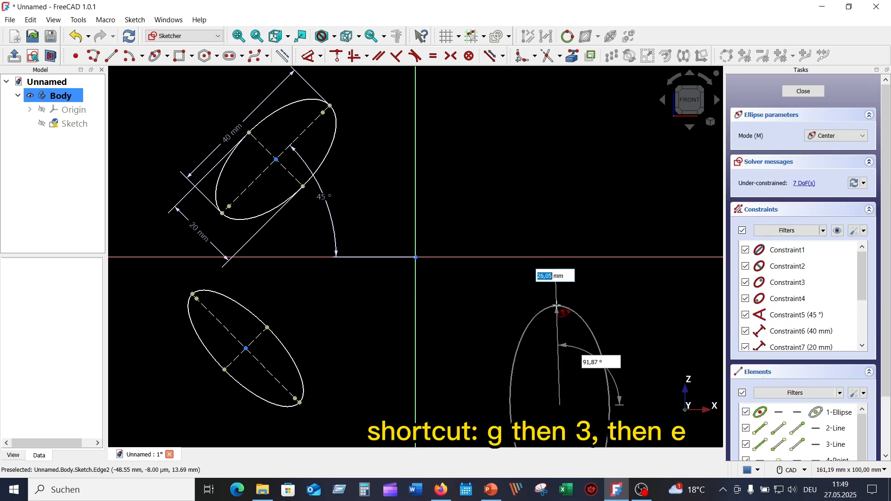
{"action": "left_click", "coordinate": [557, 305]}
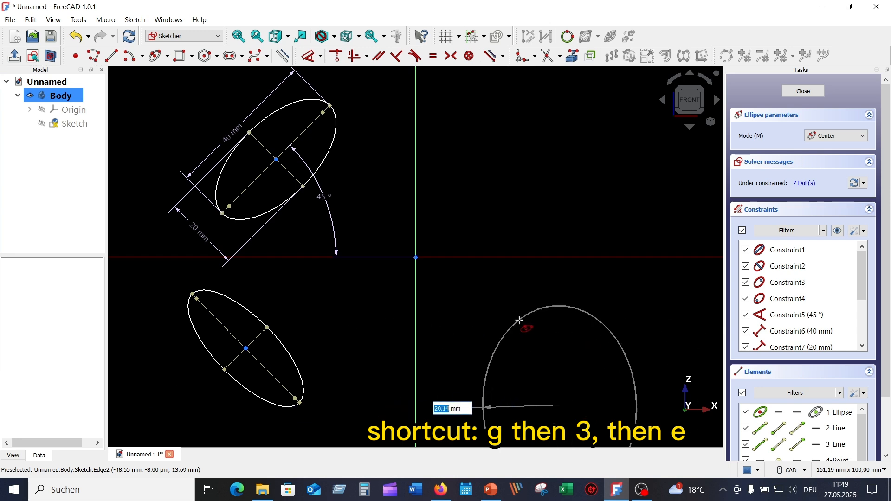
{"action": "left_click", "coordinate": [516, 362]}
{"action": "middle_click_drag", "start_coordinate": [559, 355], "coordinate": [560, 283]}
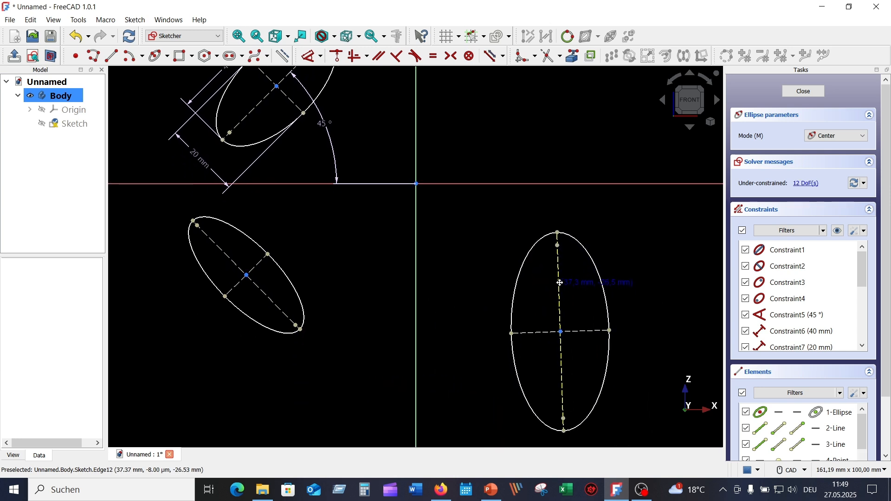
{"action": "scroll", "coordinate": [559, 282], "scroll_direction": "down", "scroll_amount": 4}
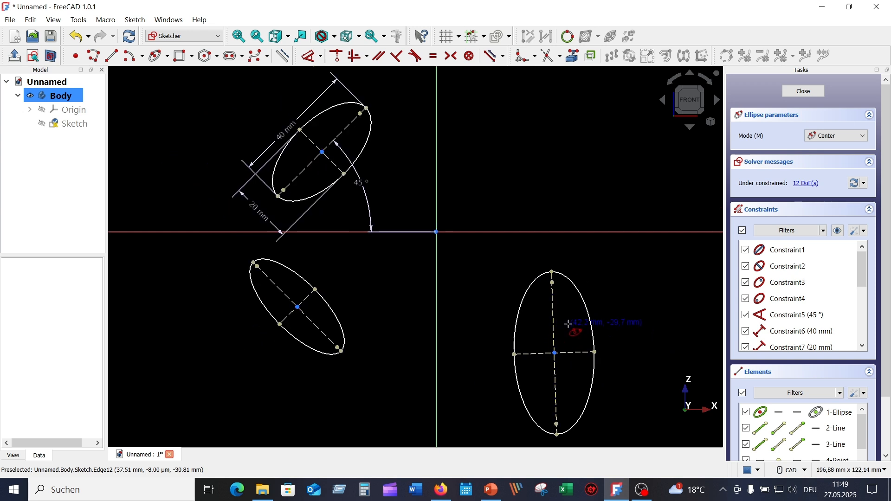
{"action": "key", "text": "Escape"}
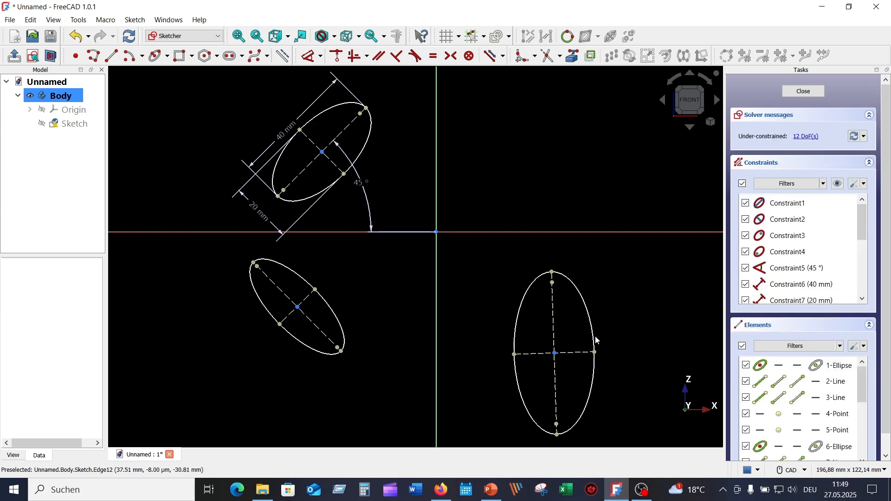
Step: Constrain the major axis of the lower-right ellipse to be vertical
{"action": "left_click", "coordinate": [555, 316]}
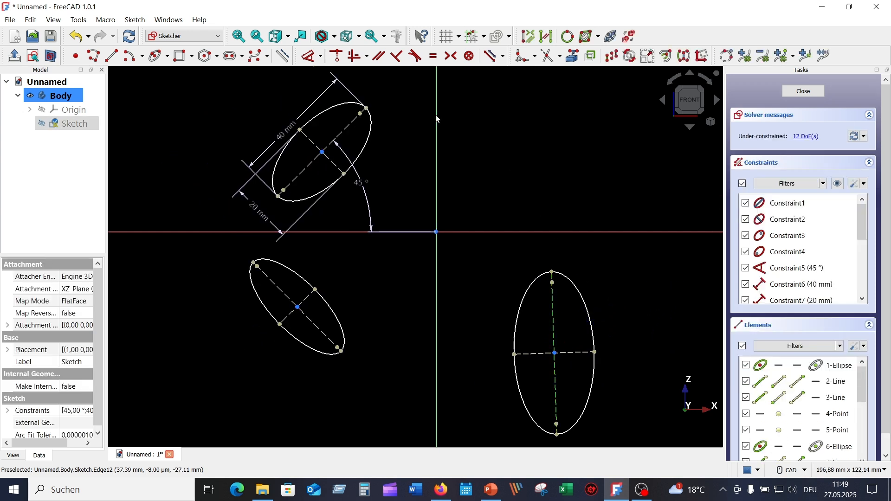
{"action": "left_click", "coordinate": [367, 57]}
{"action": "left_click", "coordinate": [390, 98]}
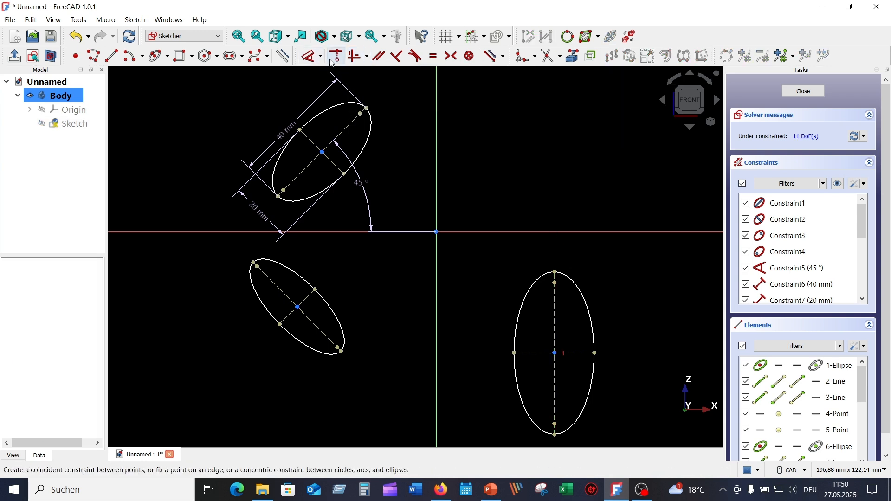
Step: Dimension the lower-right ellipse's major axis at 50 mm to its right and its minor axis at 25 mm above it
{"action": "left_click", "coordinate": [308, 56]}
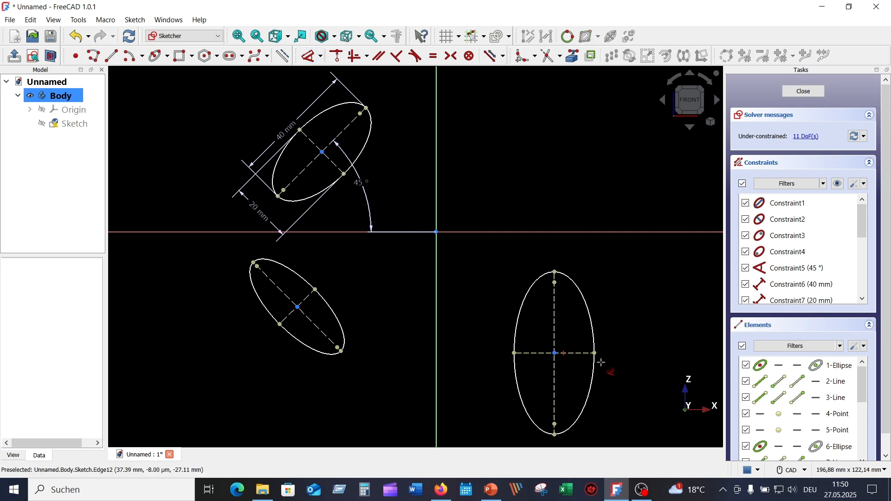
{"action": "left_click", "coordinate": [553, 311]}
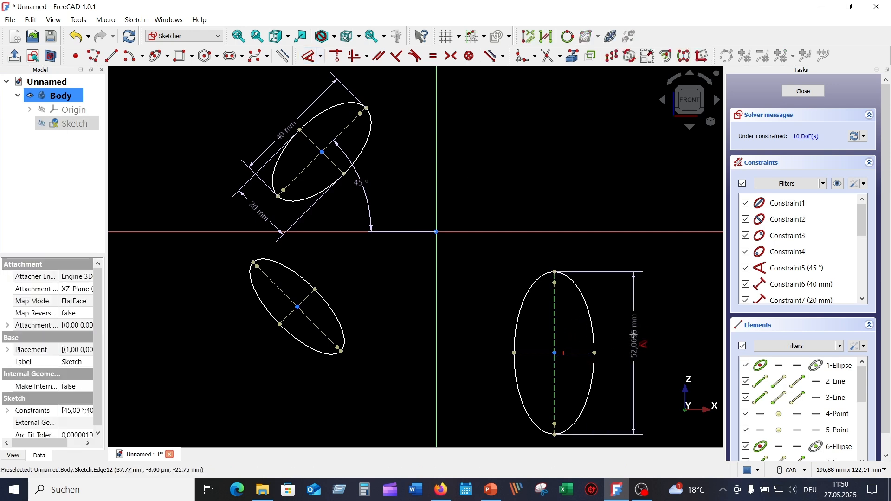
{"action": "left_click", "coordinate": [639, 389]}
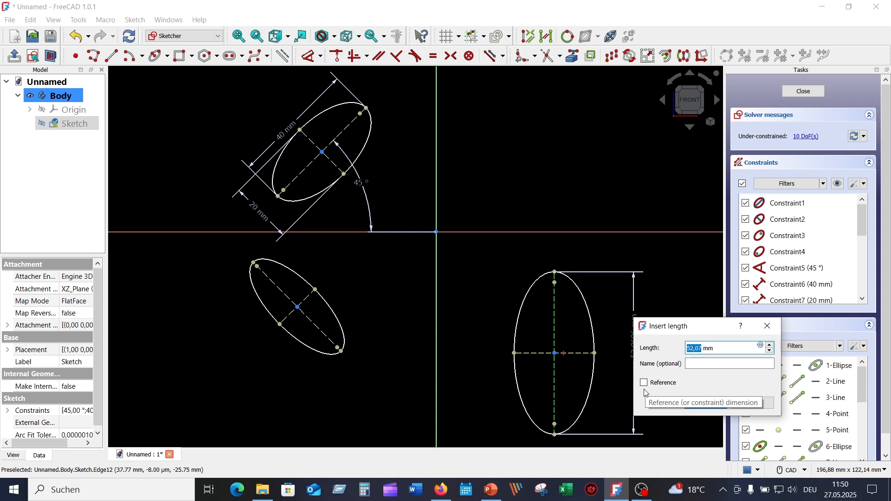
{"action": "type", "text": "50"}
{"action": "key", "text": "Return"}
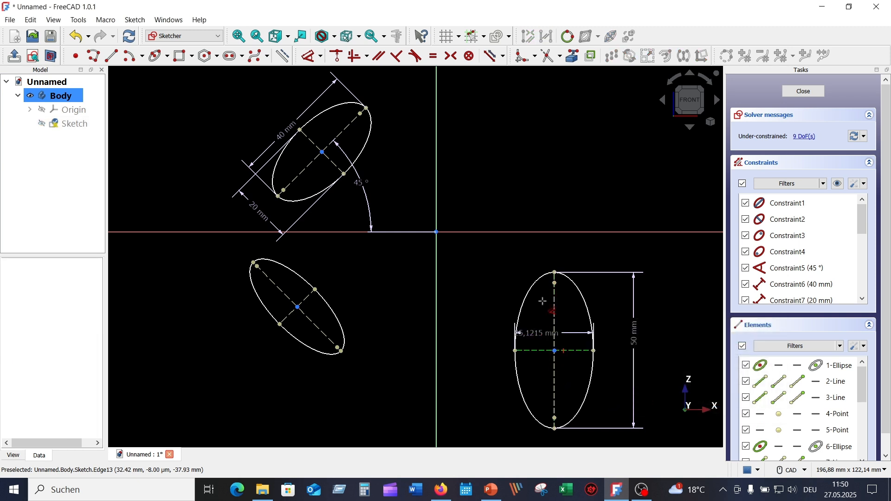
{"action": "left_click", "coordinate": [571, 350]}
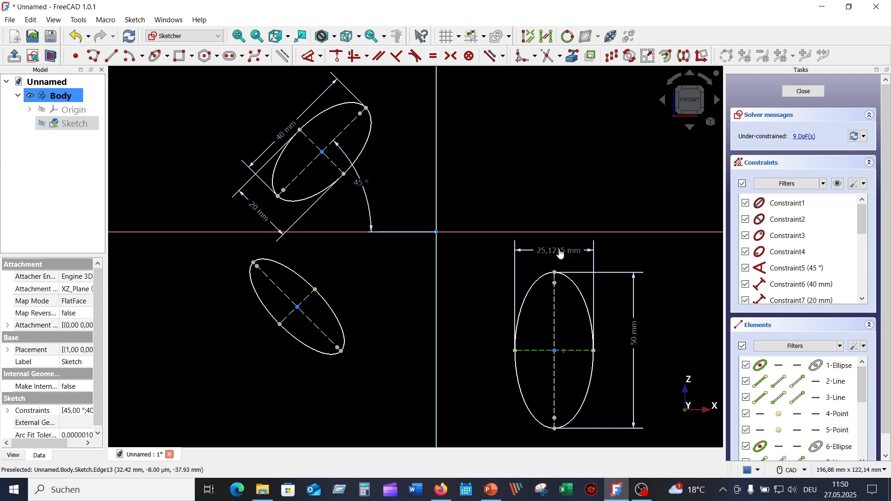
{"action": "left_click", "coordinate": [560, 252]}
{"action": "type", "text": "25"}
{"action": "key", "text": "Return"}
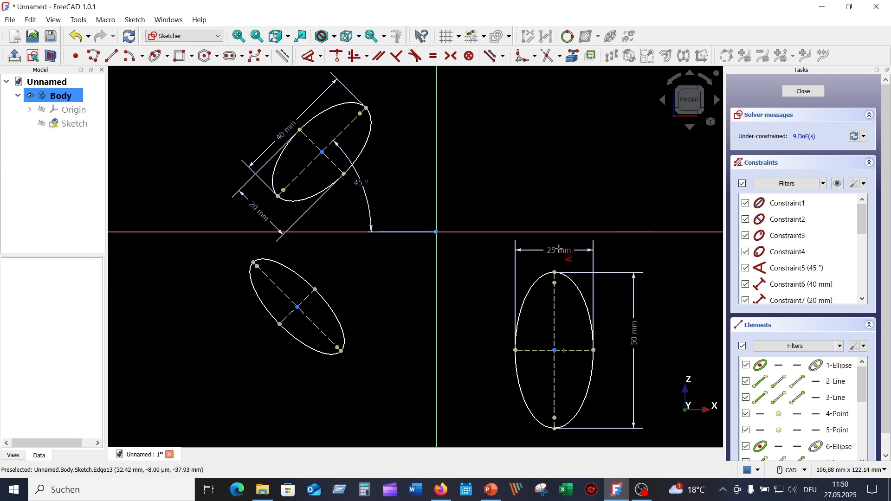